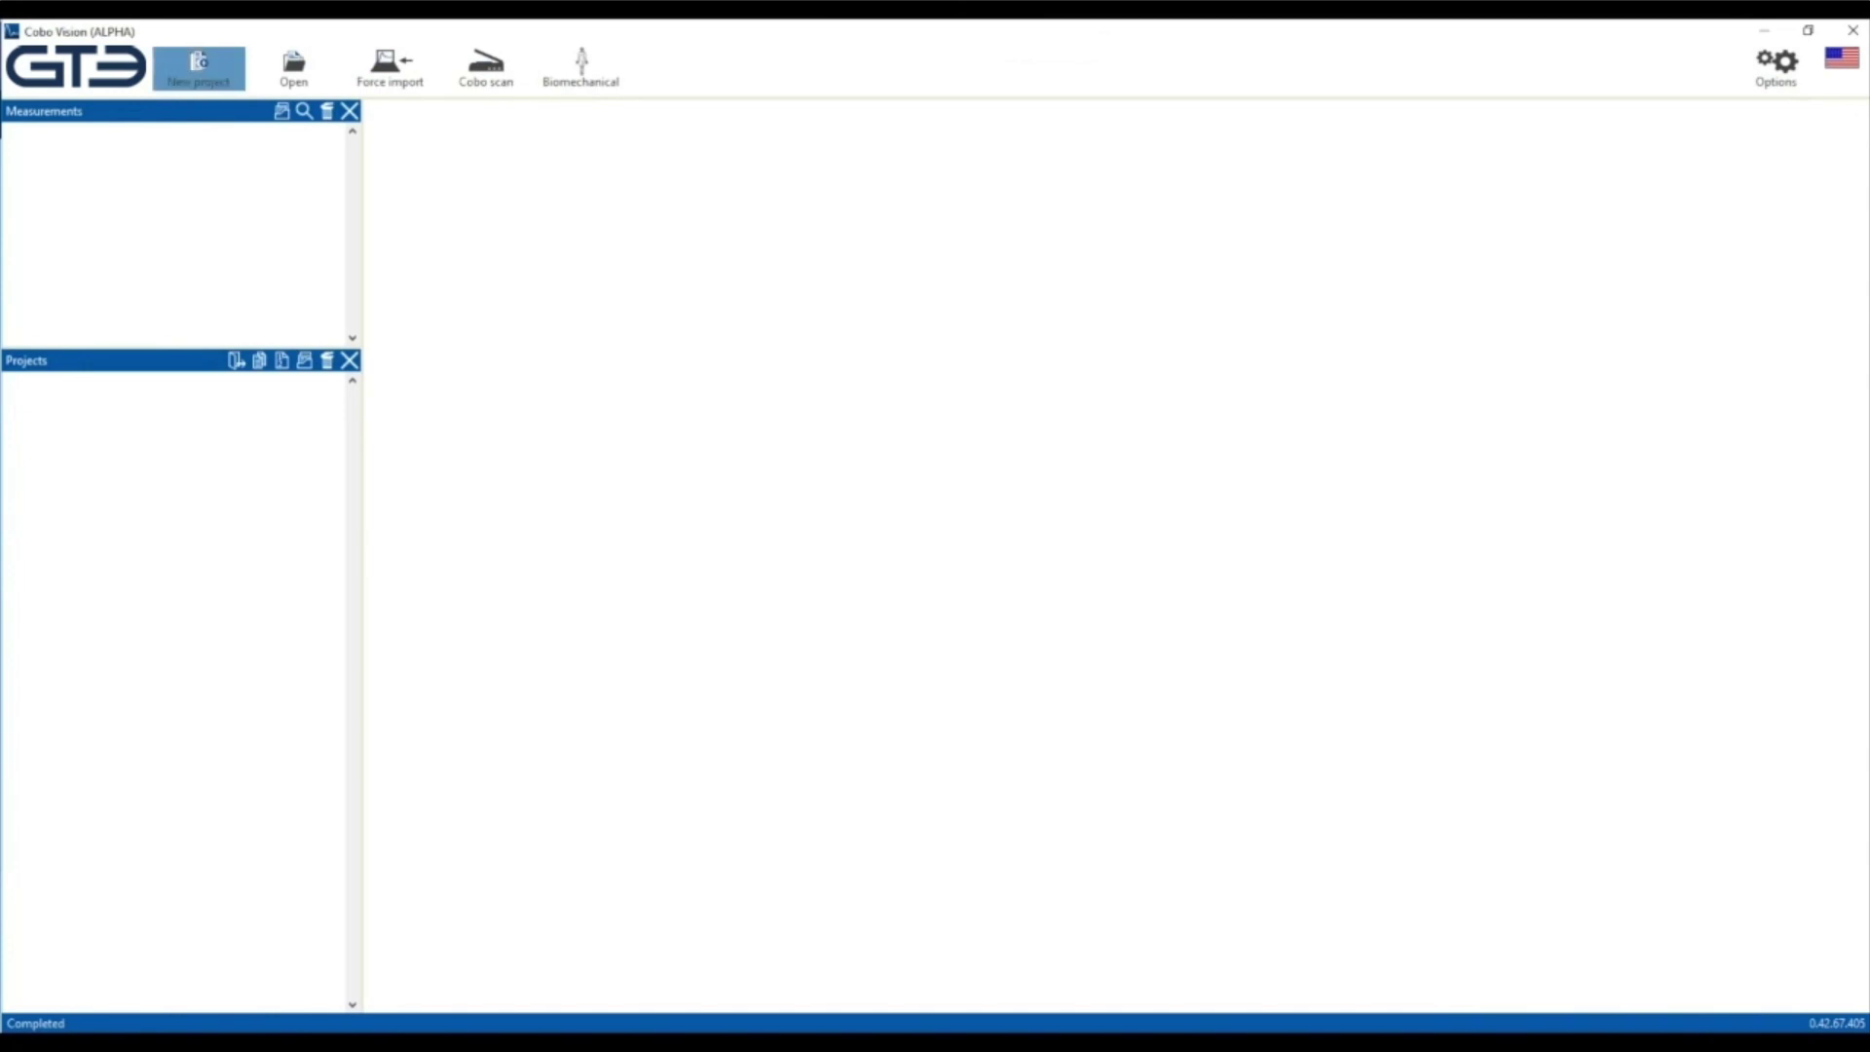
- Start the Test Application project with Cobo Force-75 and Compensation Measure as test equipment
left_click(199, 61)
left_click(817, 693)
type("Test Application")
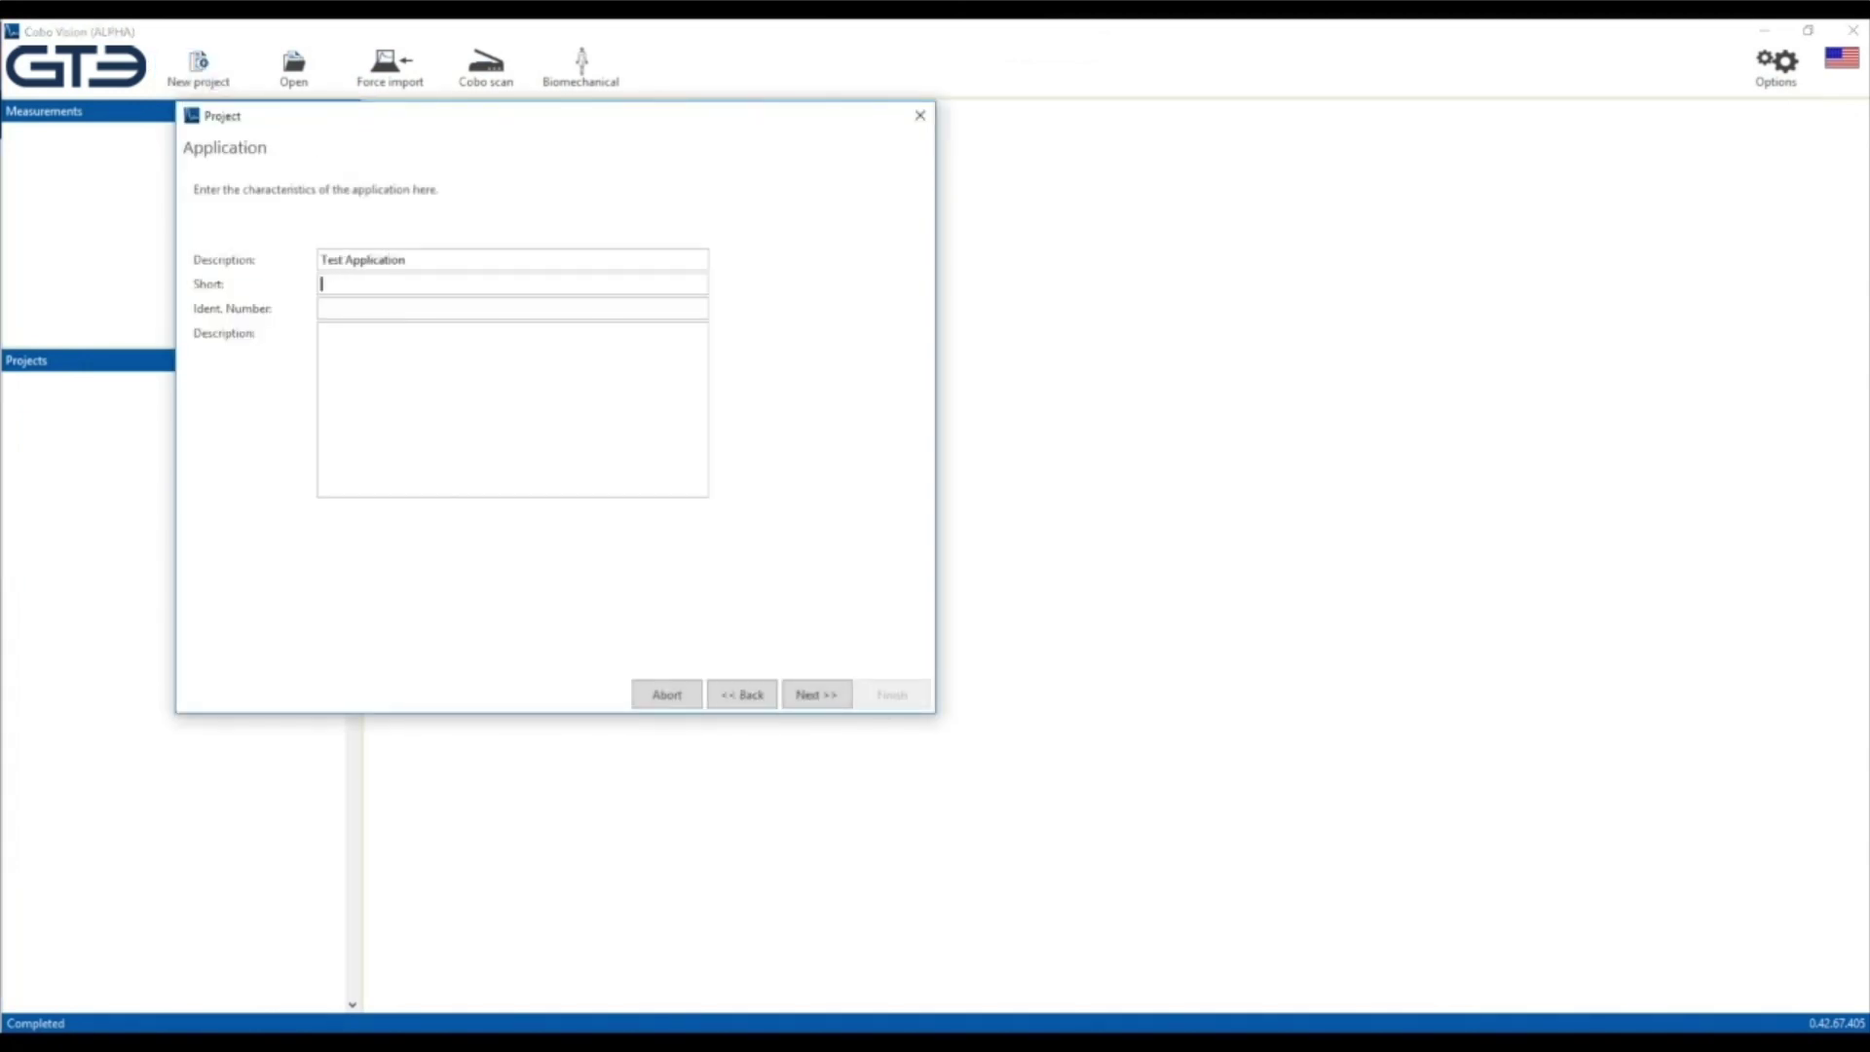
type("TA")
key("Tab")
type("12345")
key("Tab")
type("T")
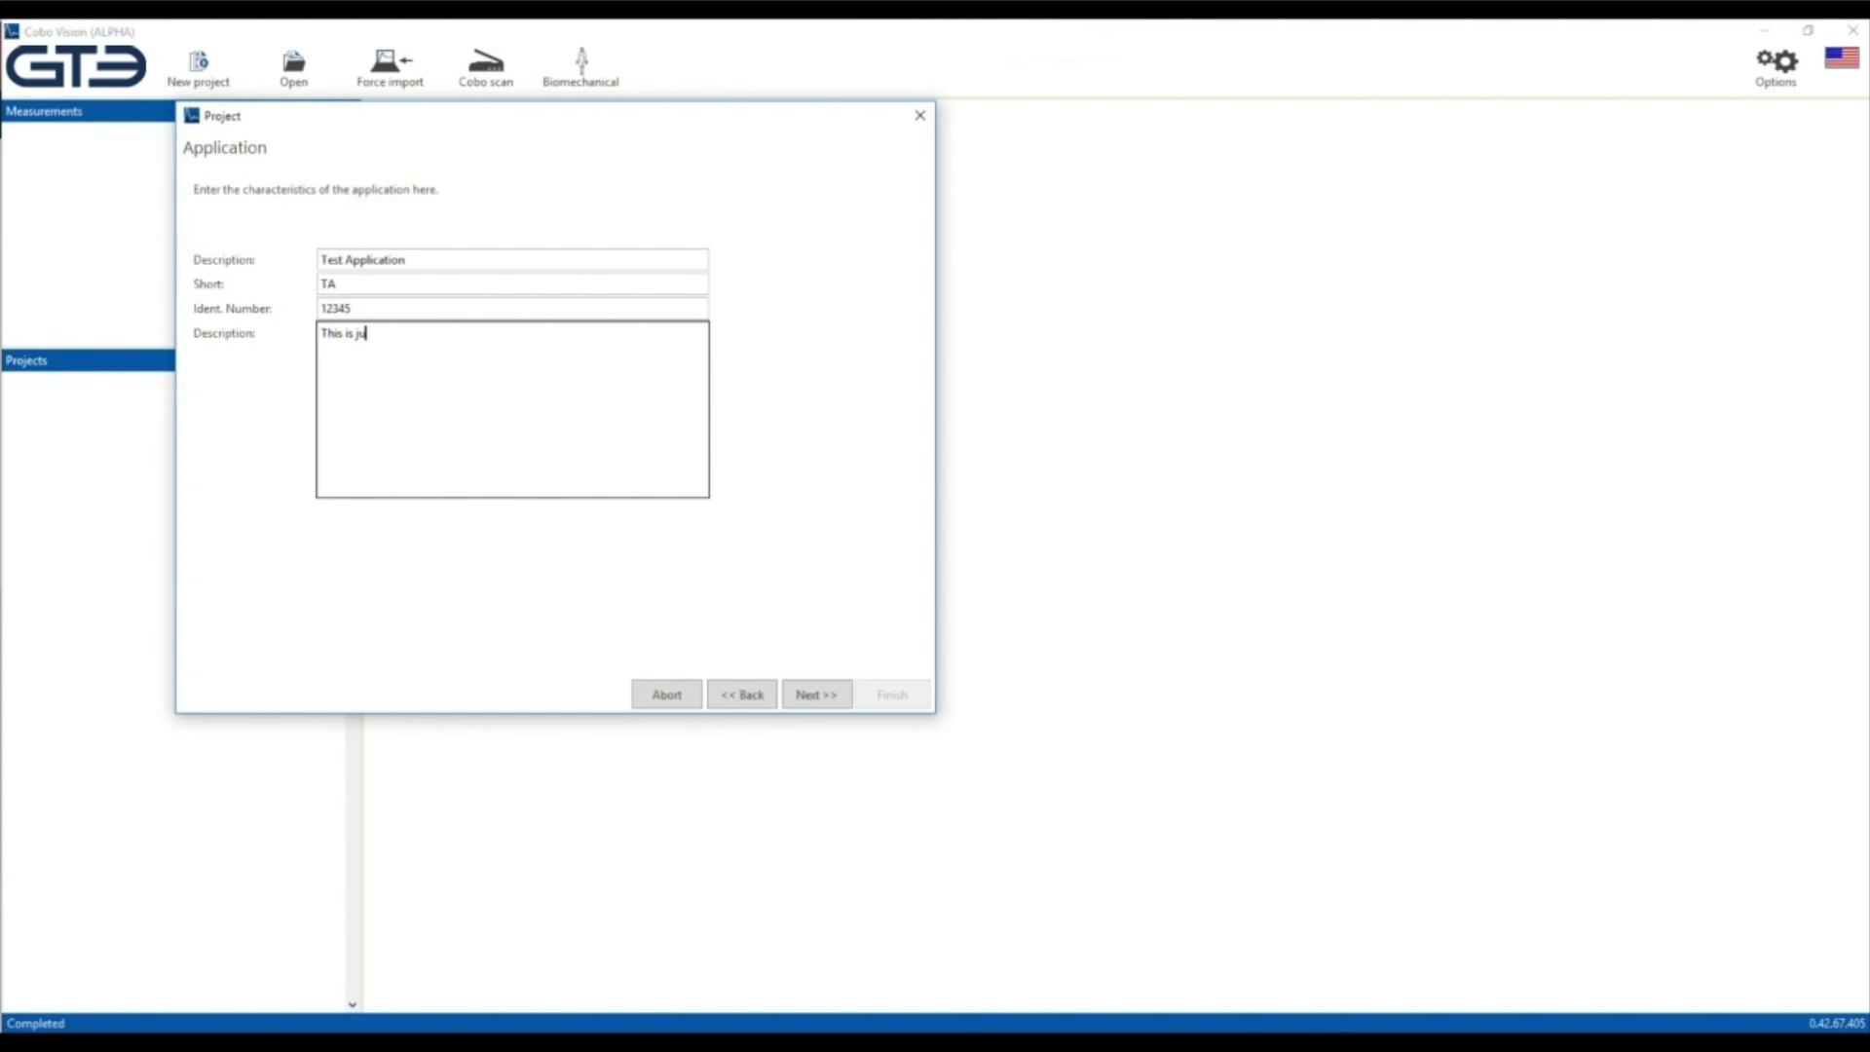
left_click(817, 693)
left_click(225, 417)
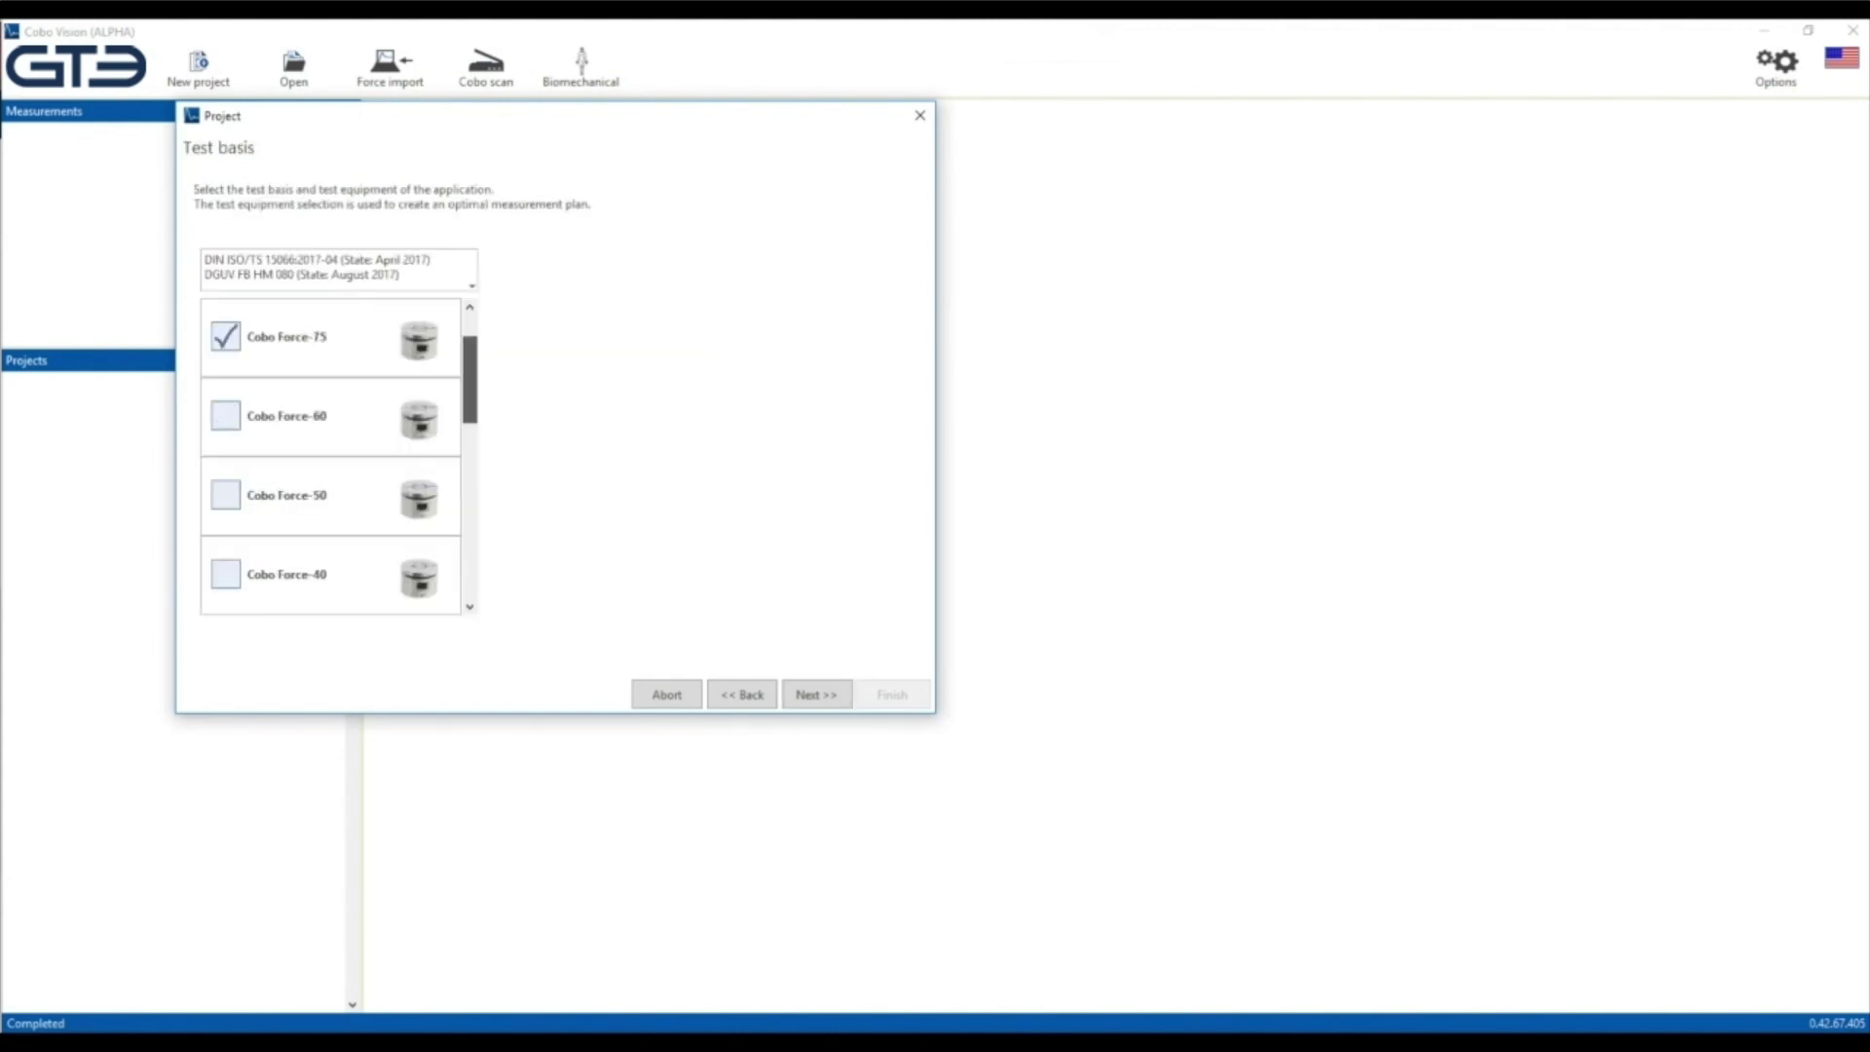
scroll(330, 454, "down", 5)
left_click(226, 573)
- Fill in the examiner details and the Sample Company customer contact name
left_click(817, 694)
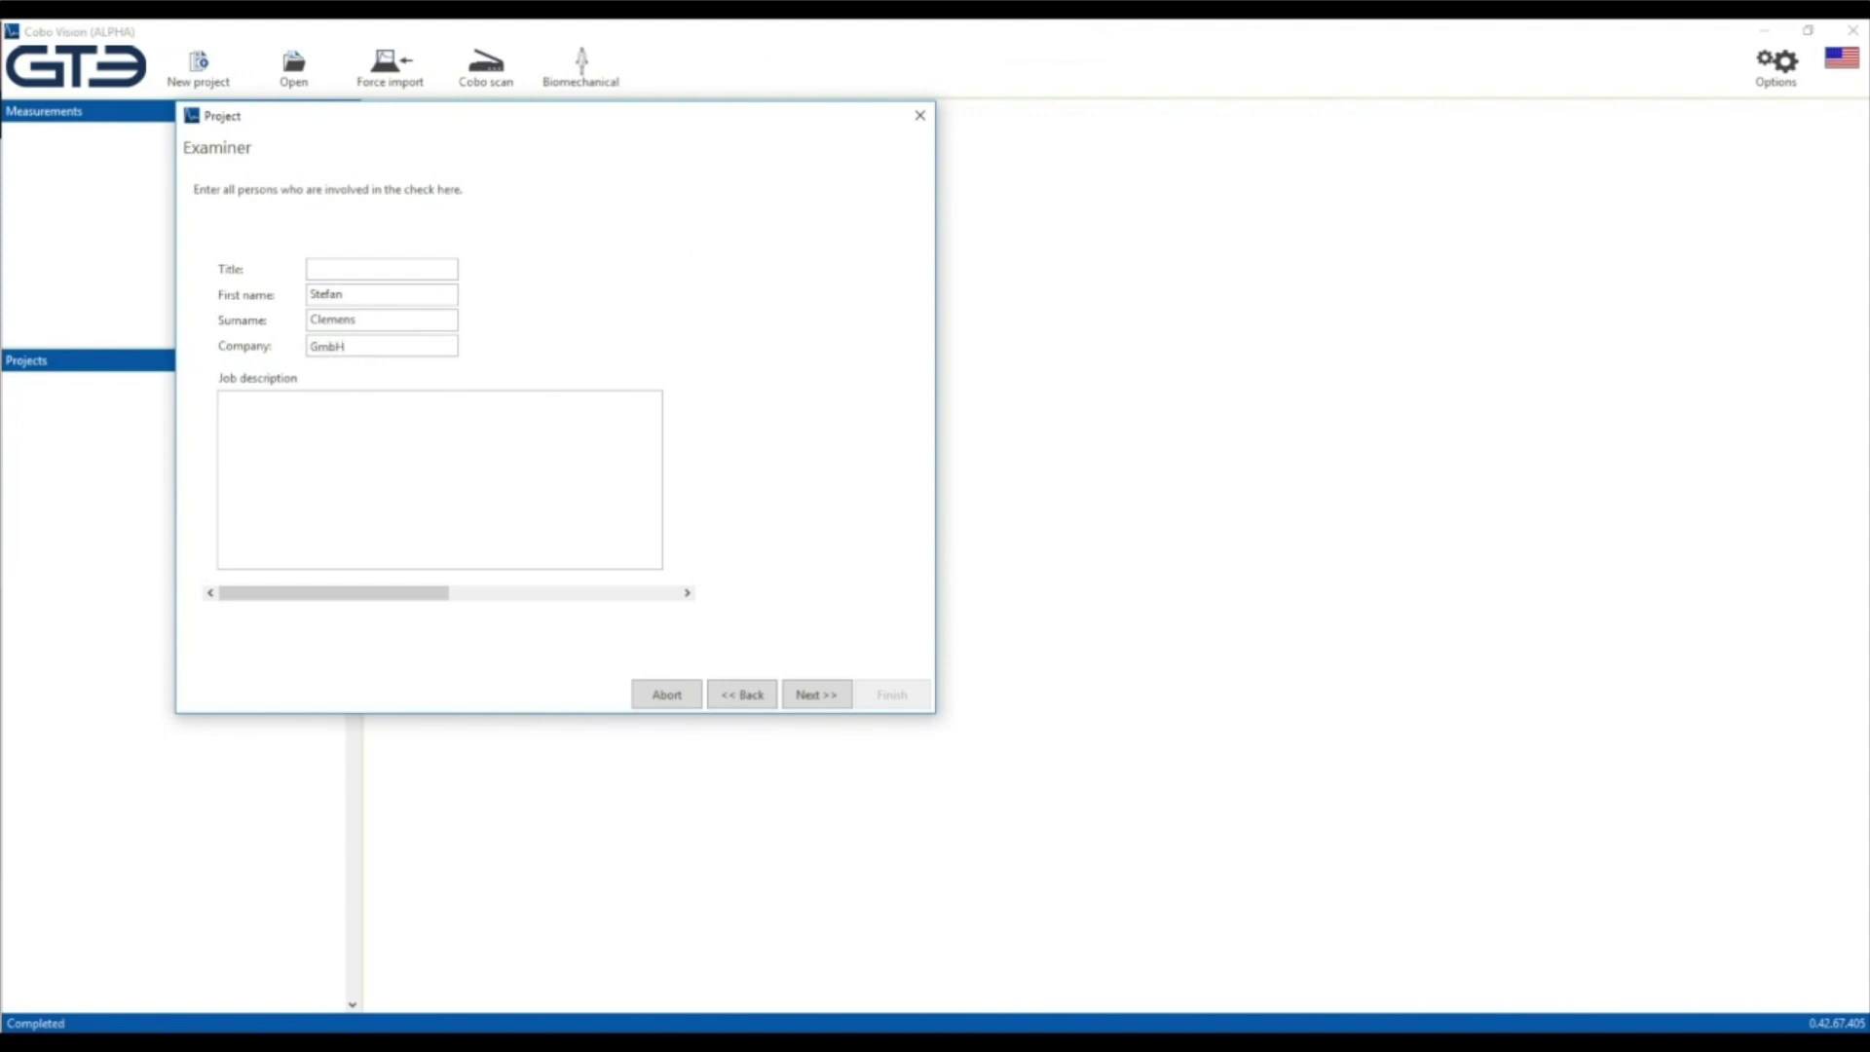
left_click(816, 694)
type("Sample Company")
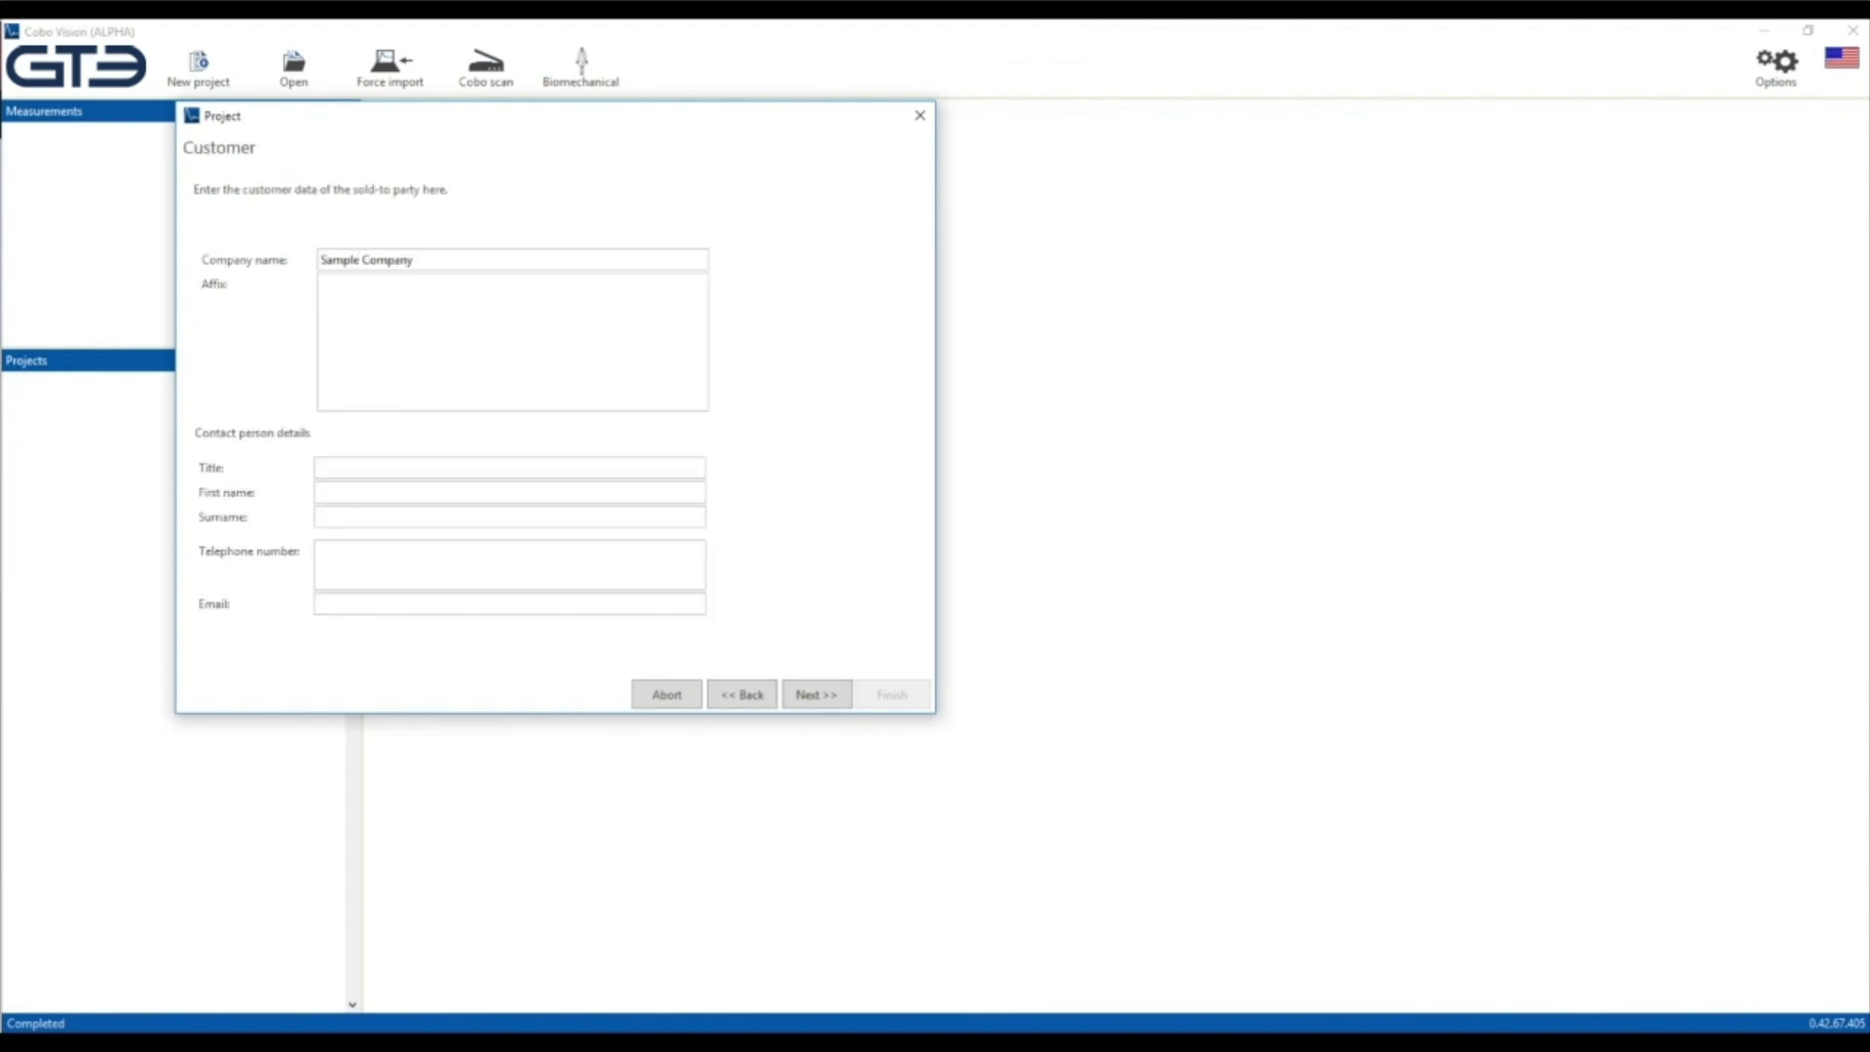
key("Tab")
key("Tab")
key("Tab")
type("Simon")
key("Tab")
type("Sample")
key("Tab")
key("Tab")
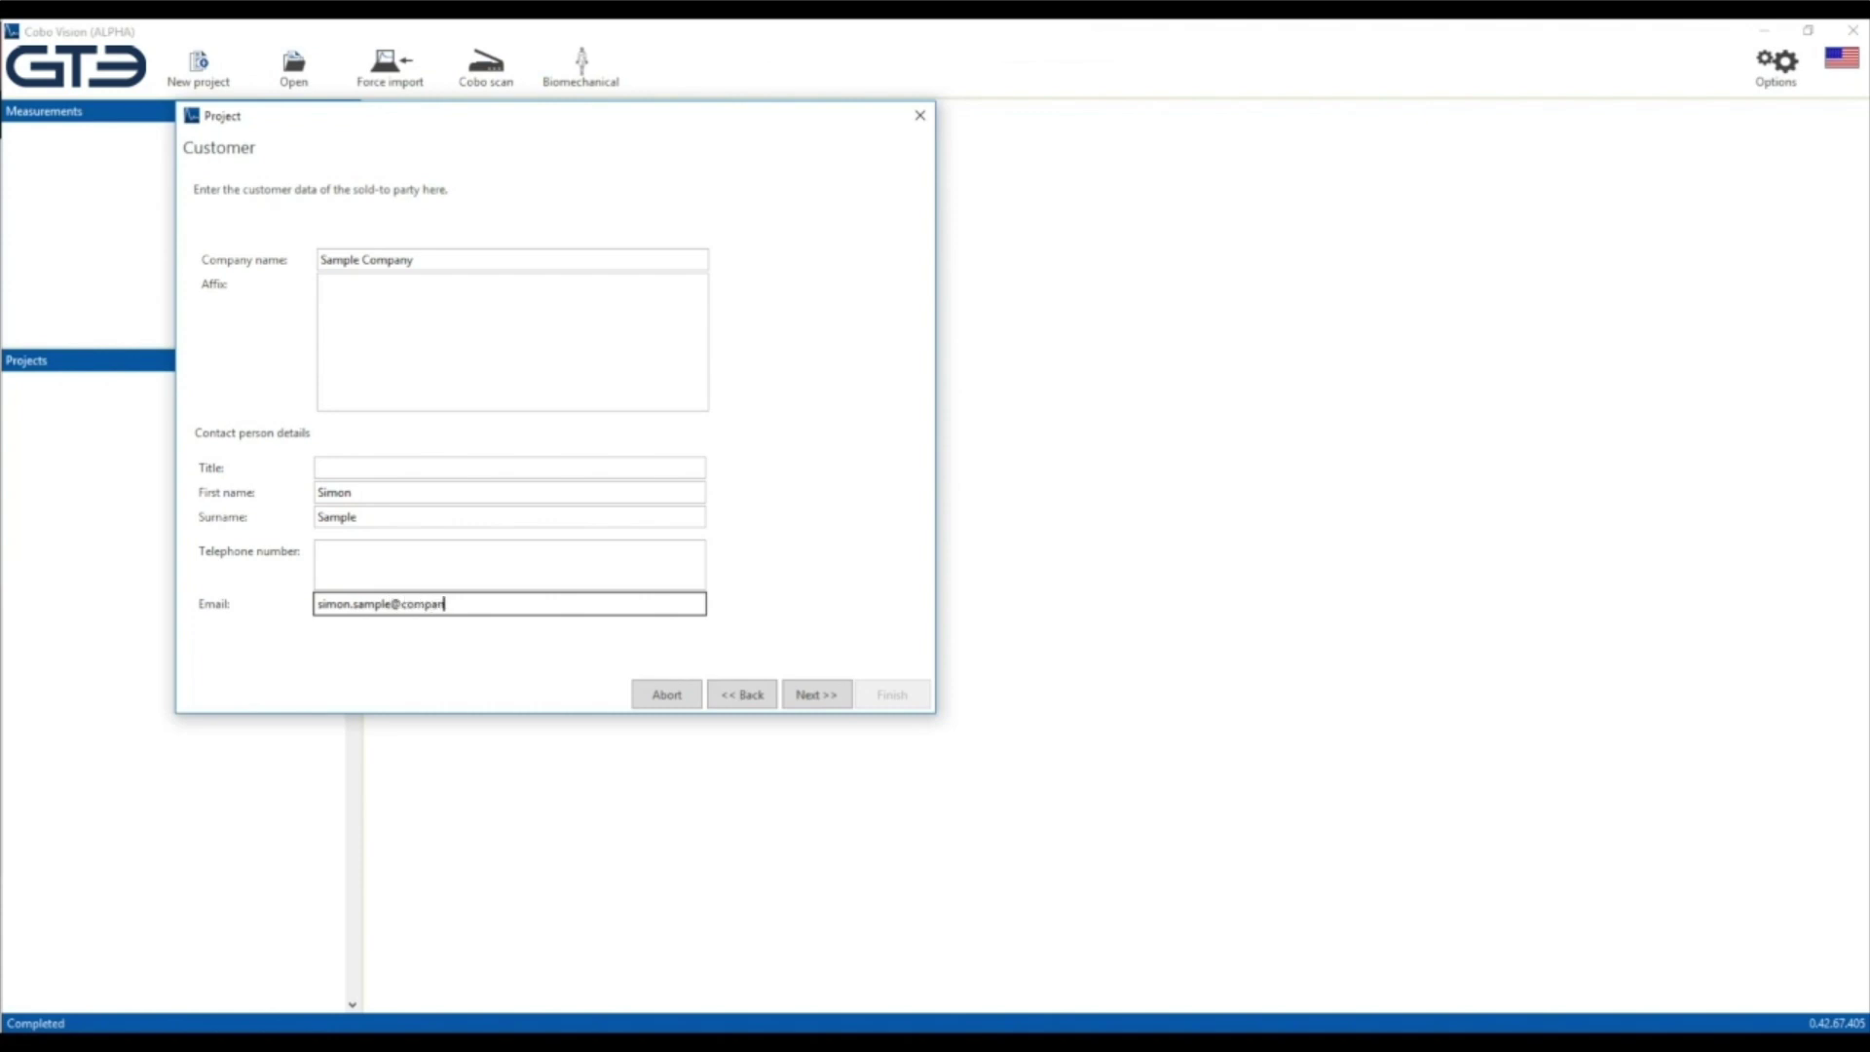
- Add robot Sample Robot 5 with a Downwards movement to the collision scenarios
key("Return")
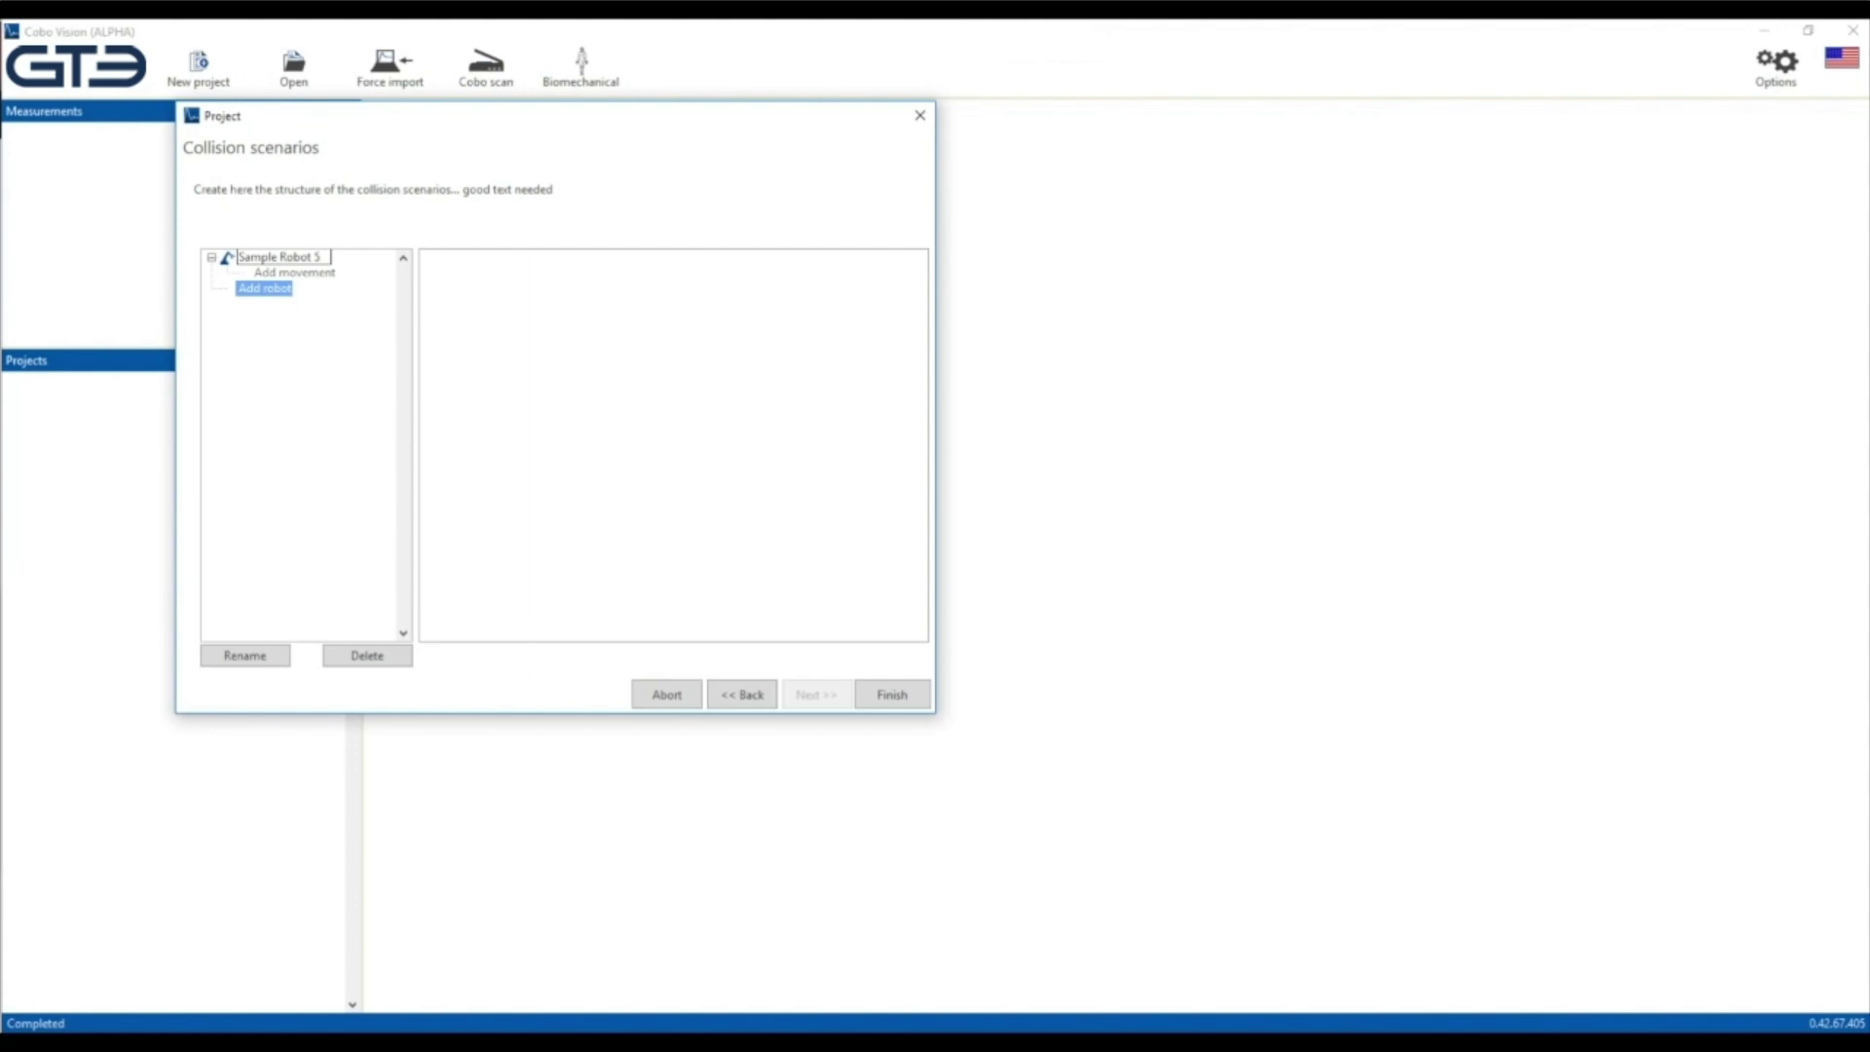
key("Return")
type("Downwards")
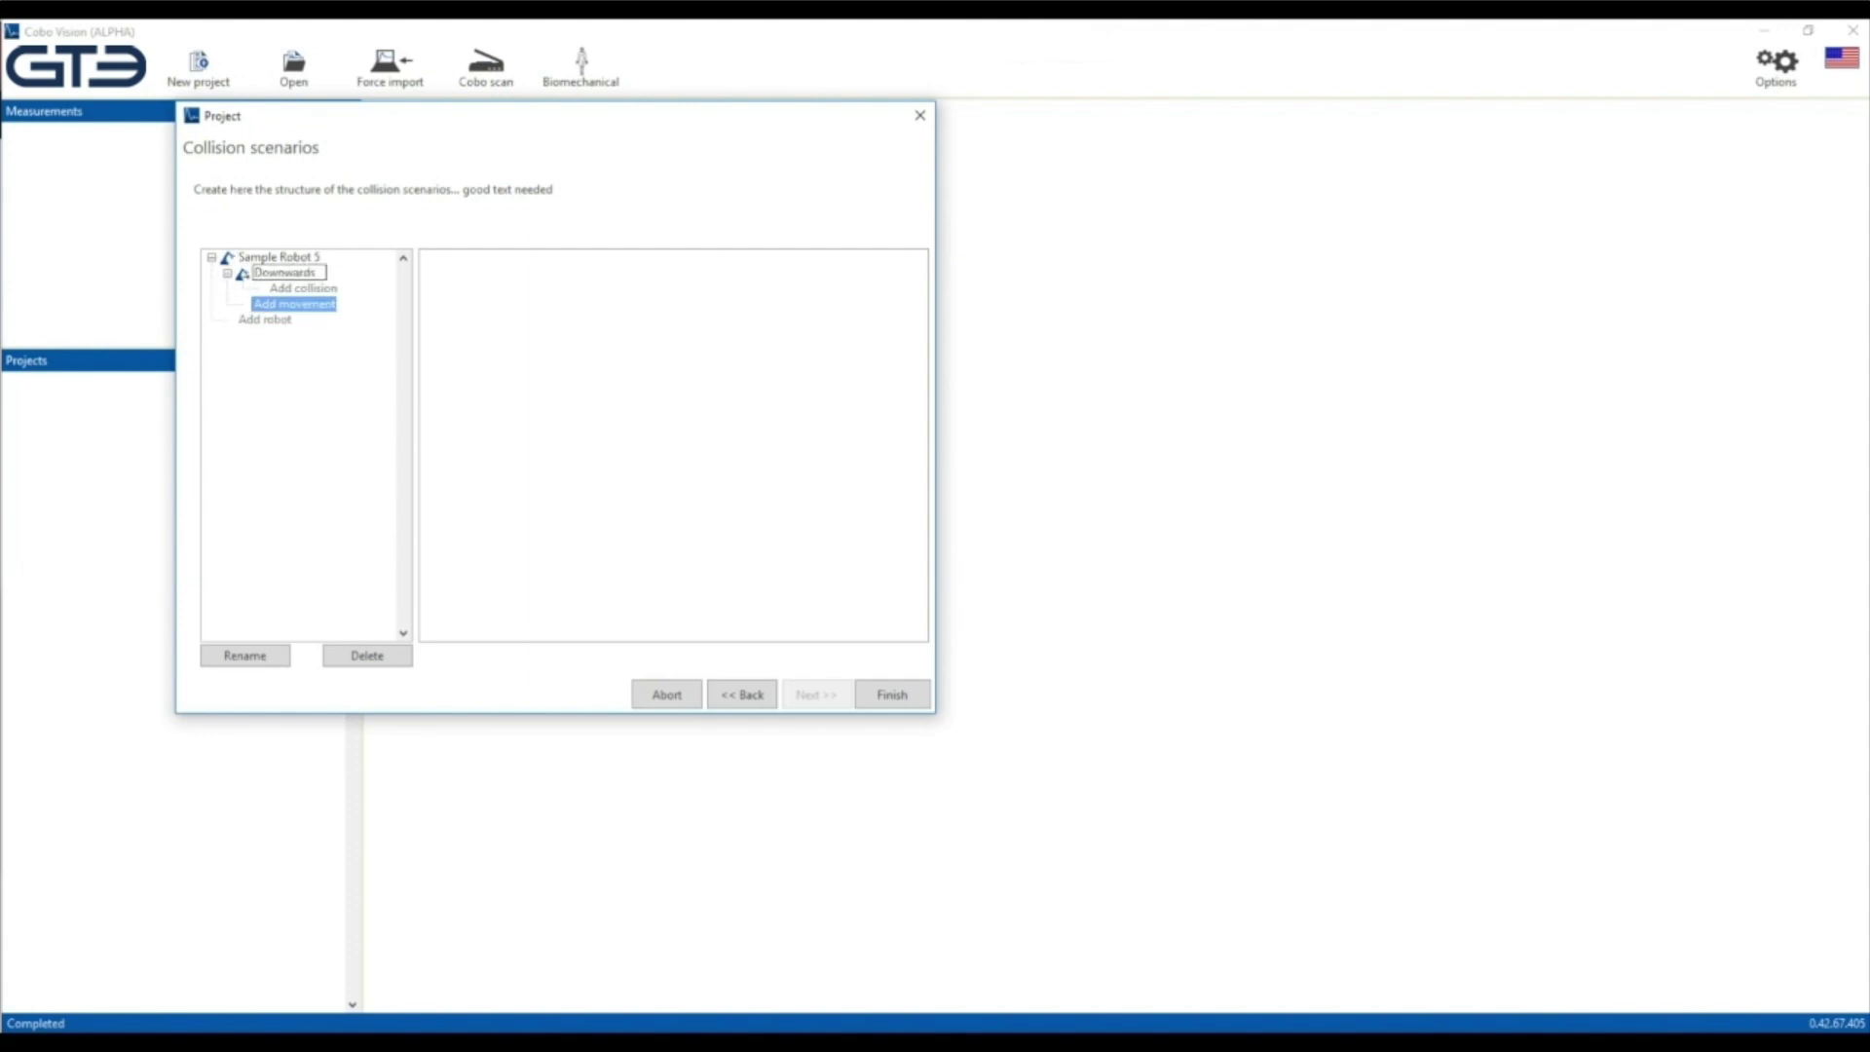
key("Return")
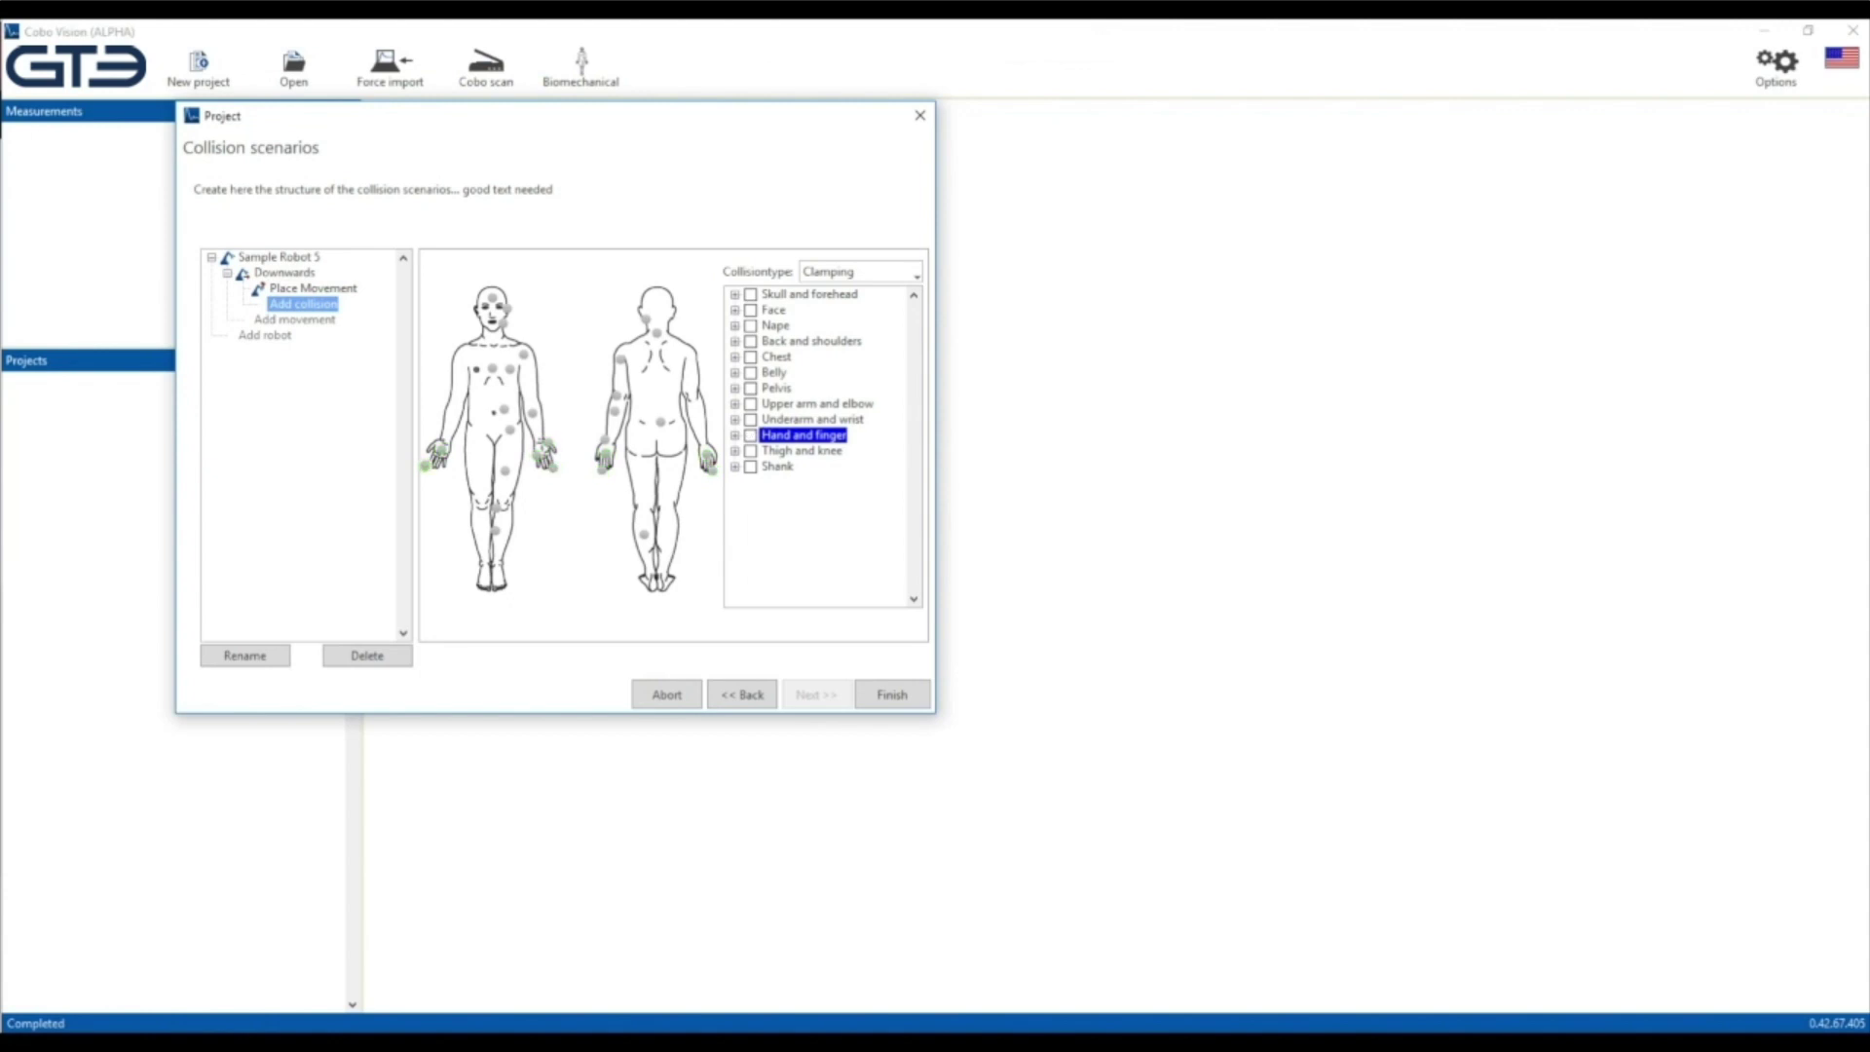
- Finish the project, then import the Cobo Force measurement as 2019_04_26 Force measurement 1
left_click(891, 693)
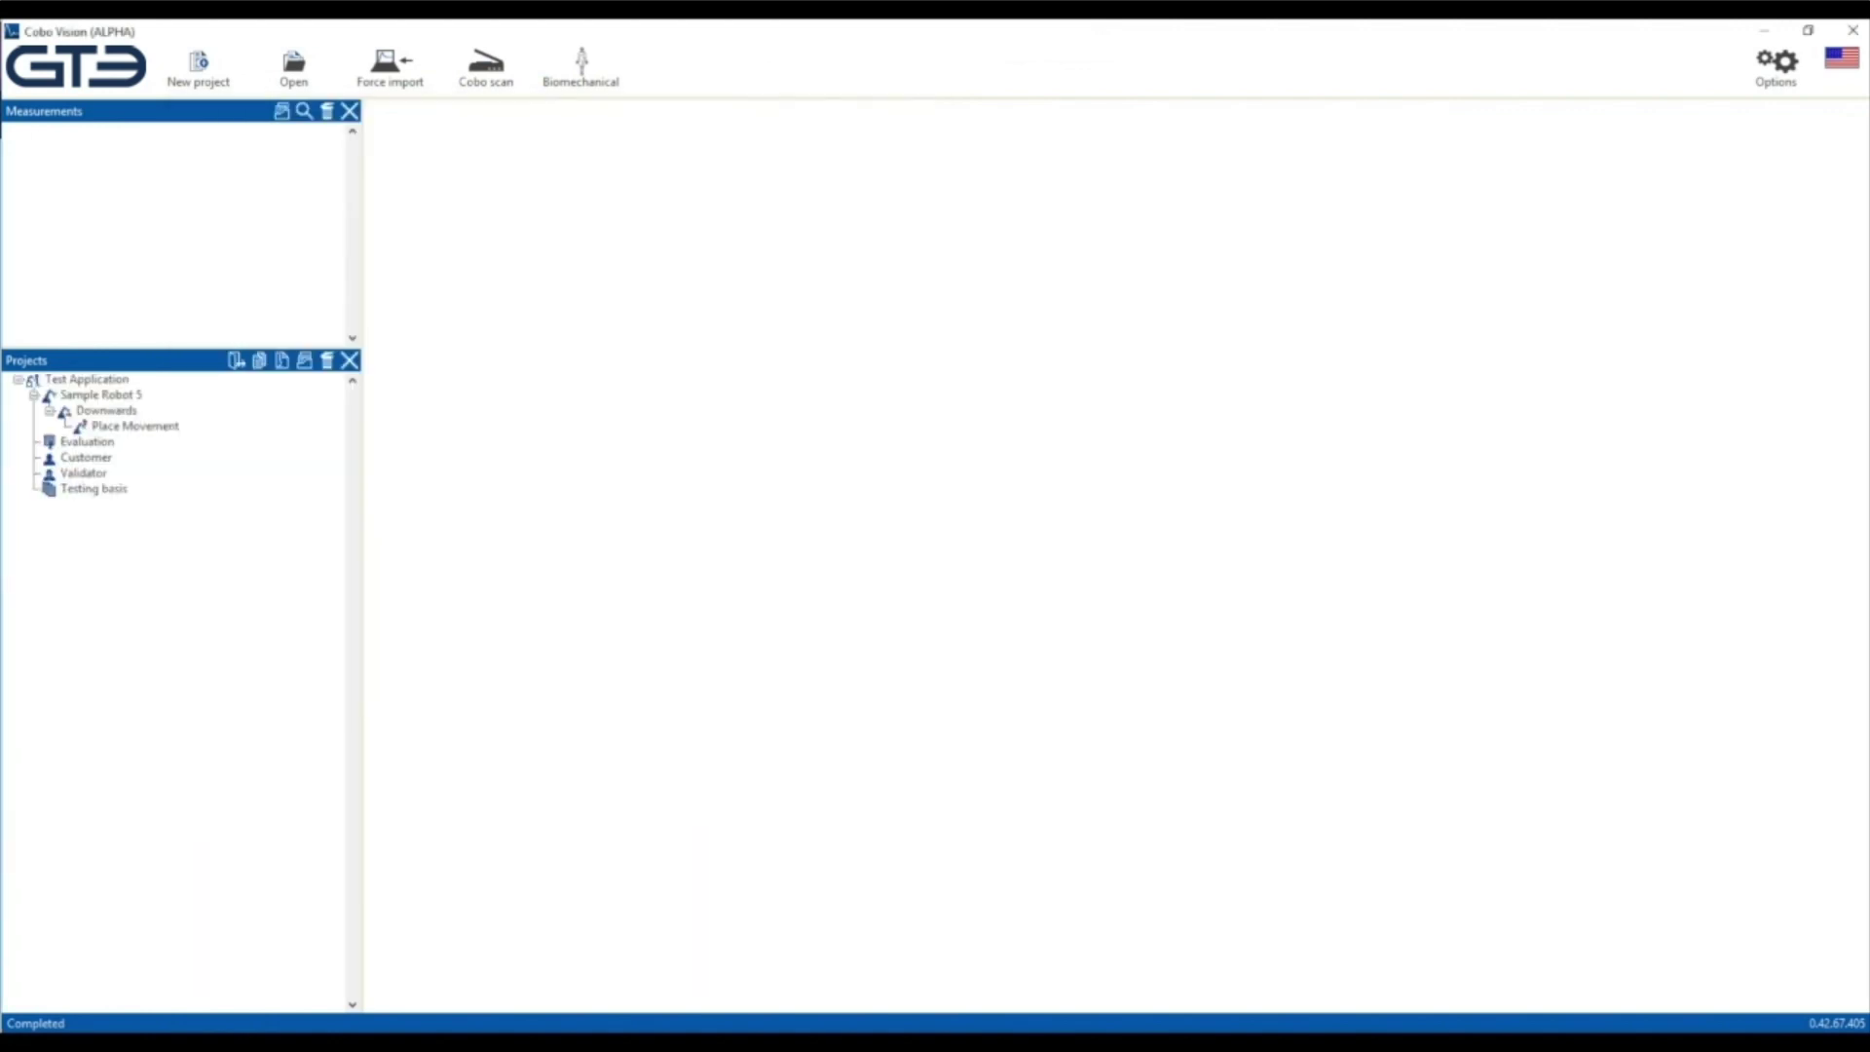
left_click(293, 66)
left_click(389, 65)
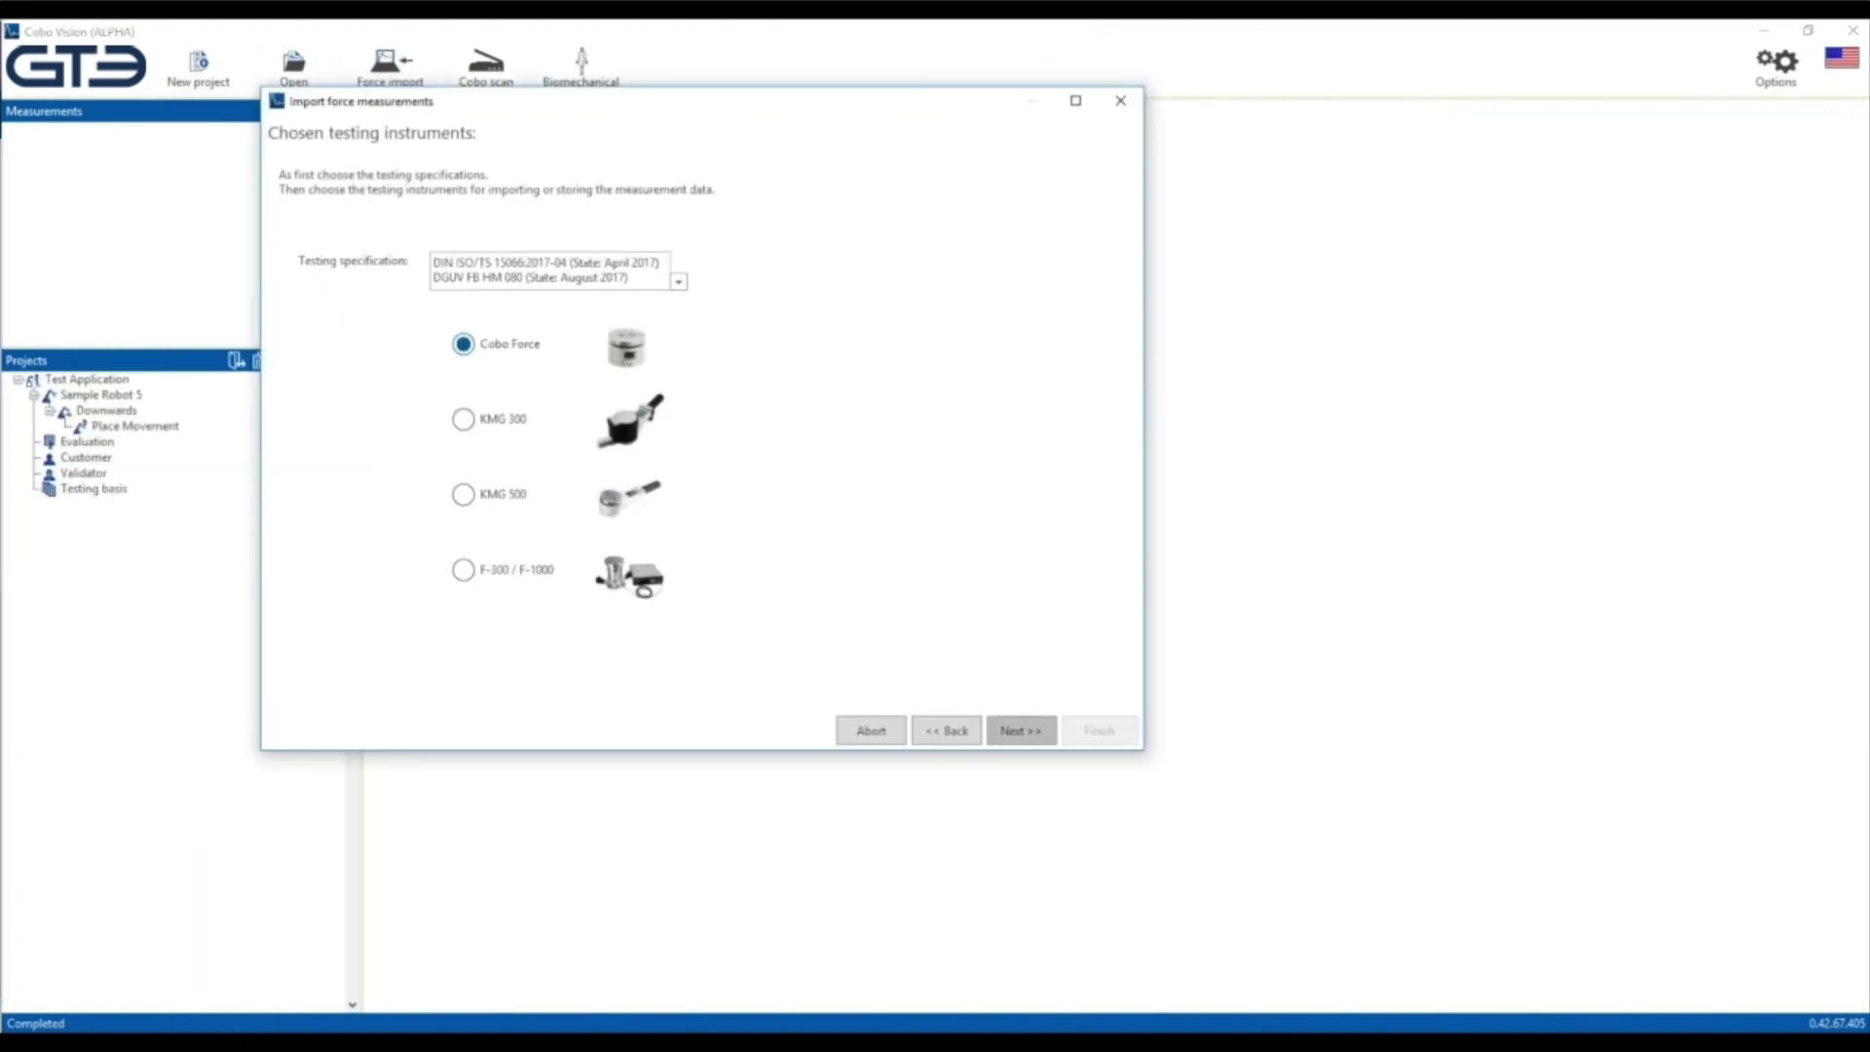
left_click(1019, 731)
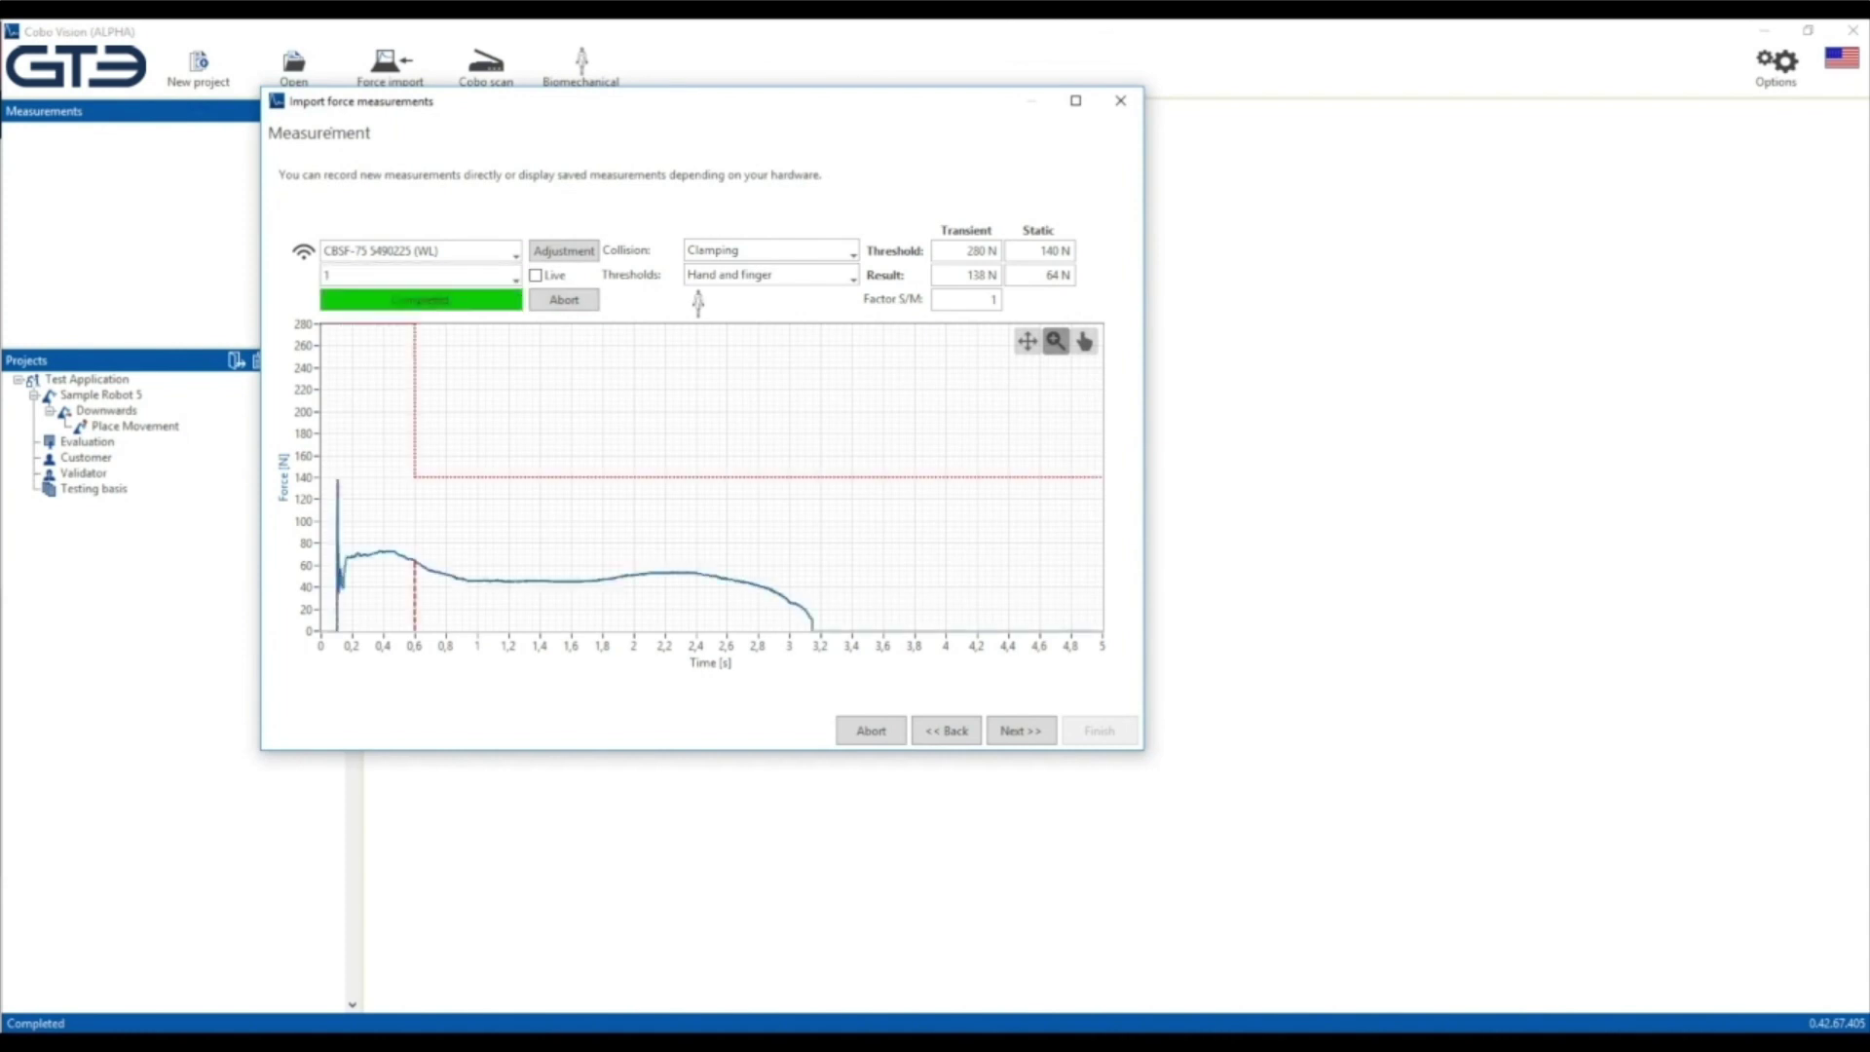
left_click(1019, 731)
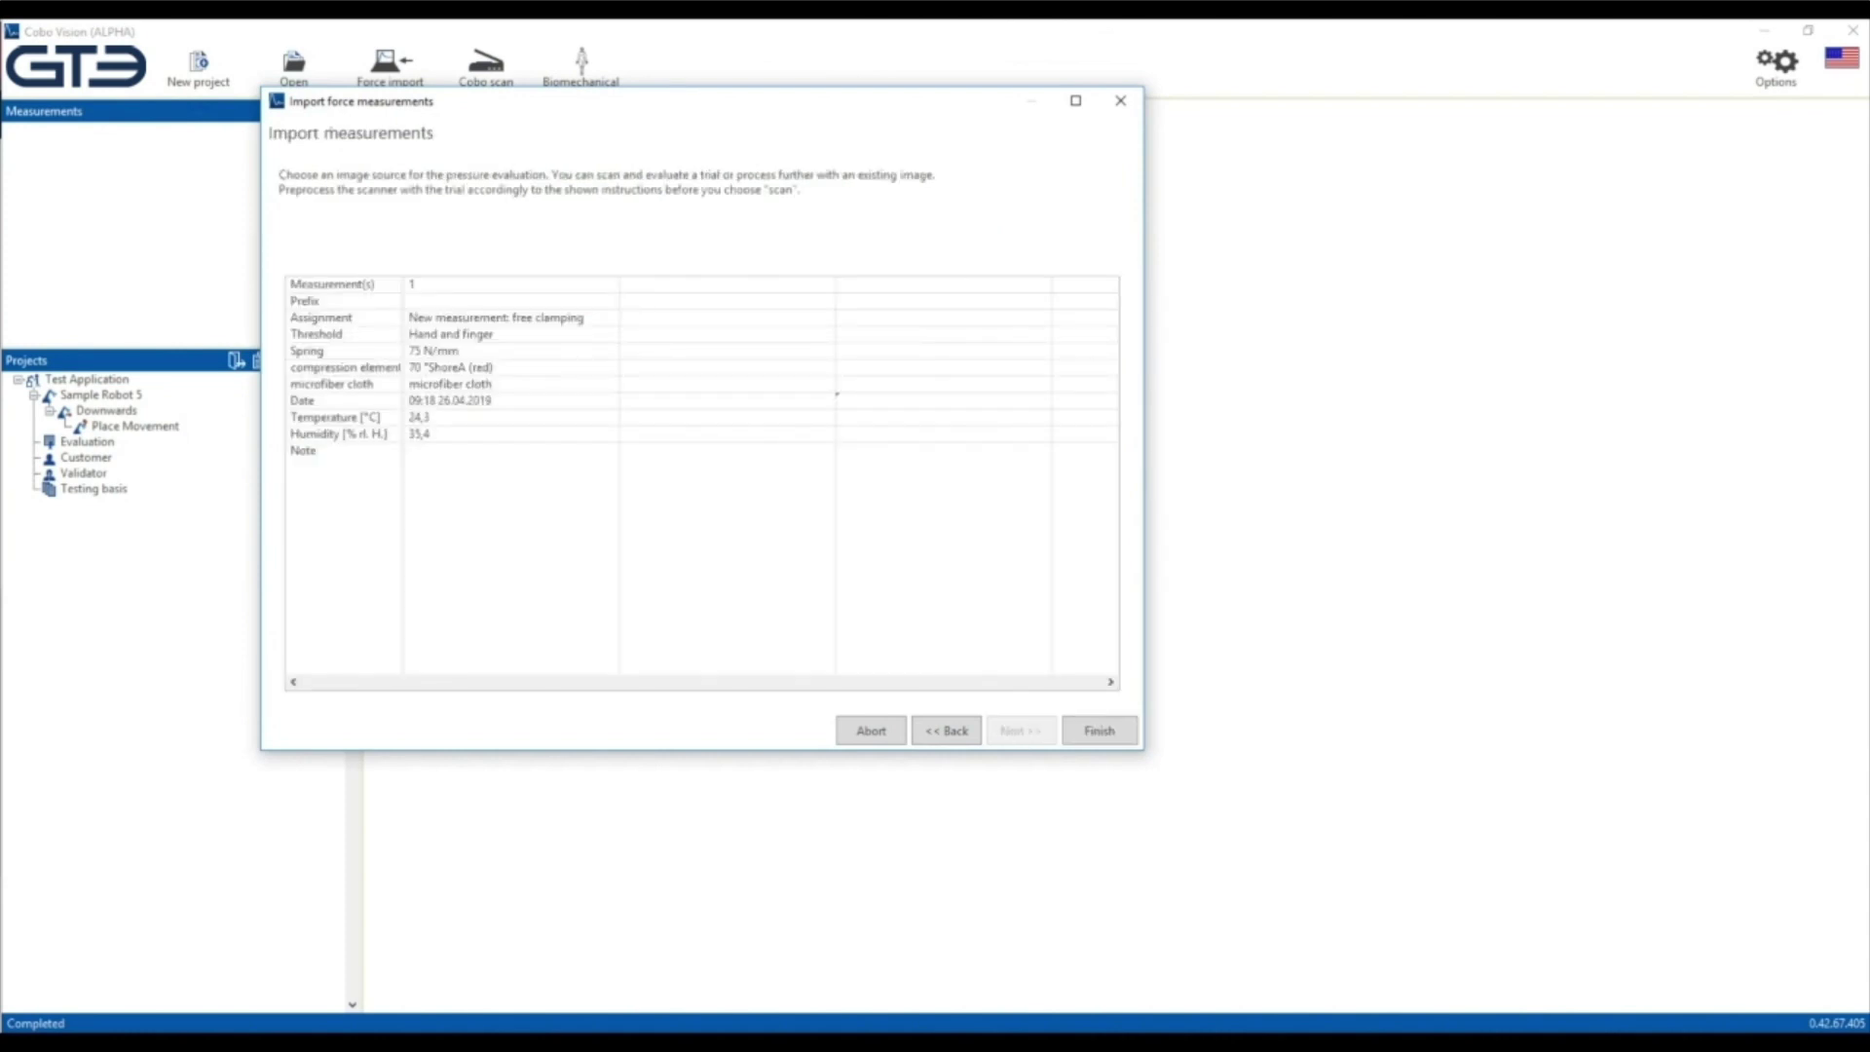
left_click(1099, 732)
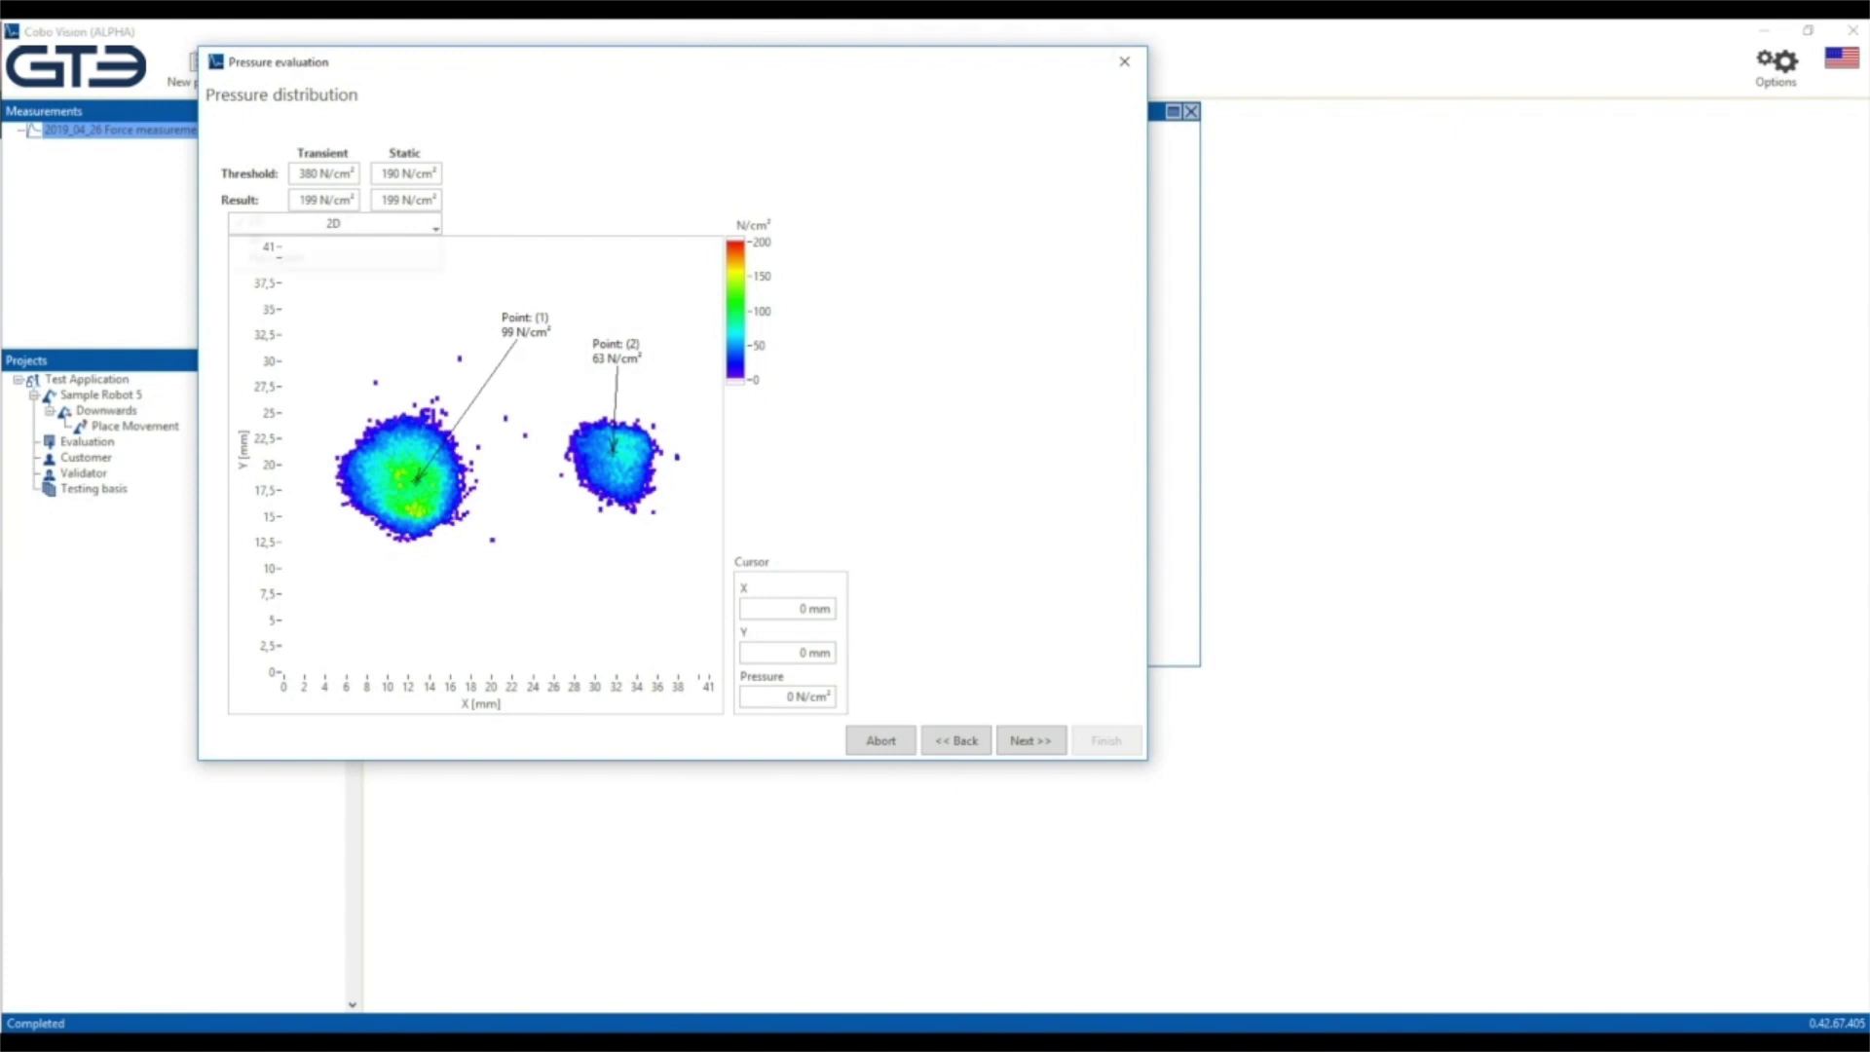
- Preview the pressure map in 3D and back in 2D, then save it with a test note
left_click(333, 257)
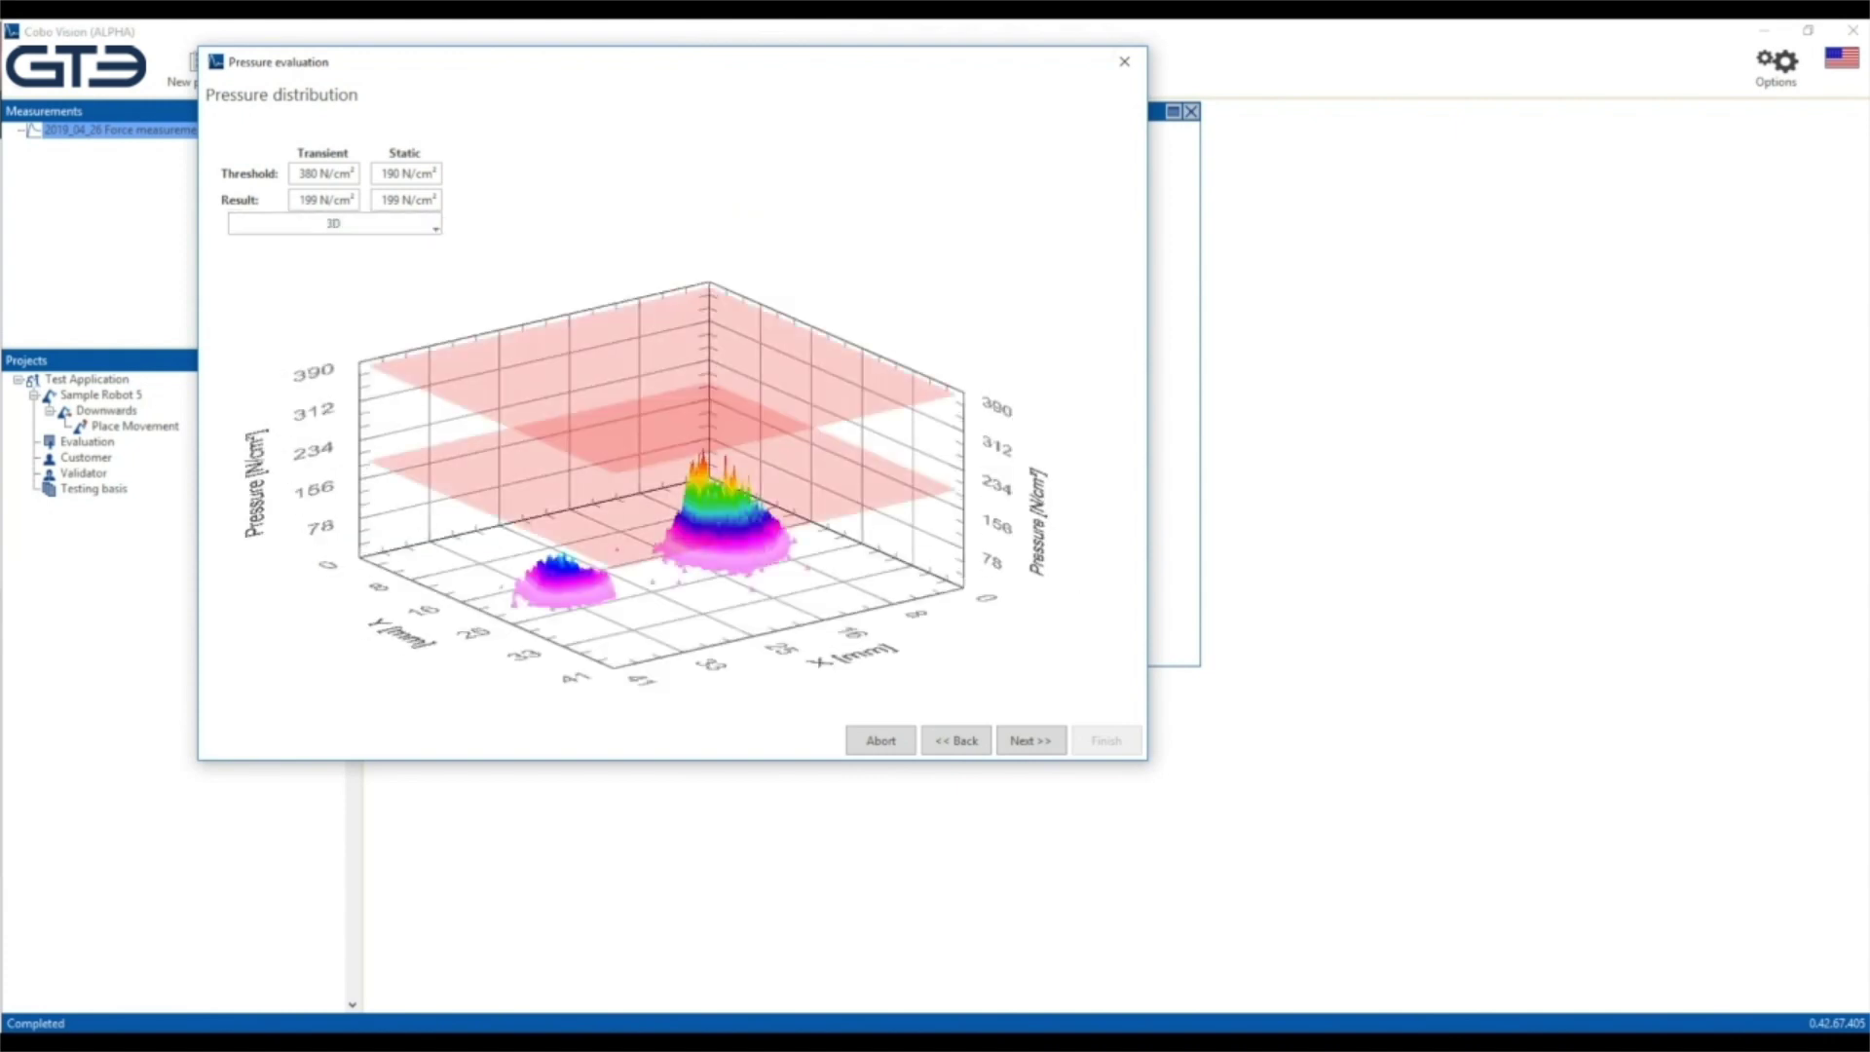
left_click(333, 224)
left_click(1030, 741)
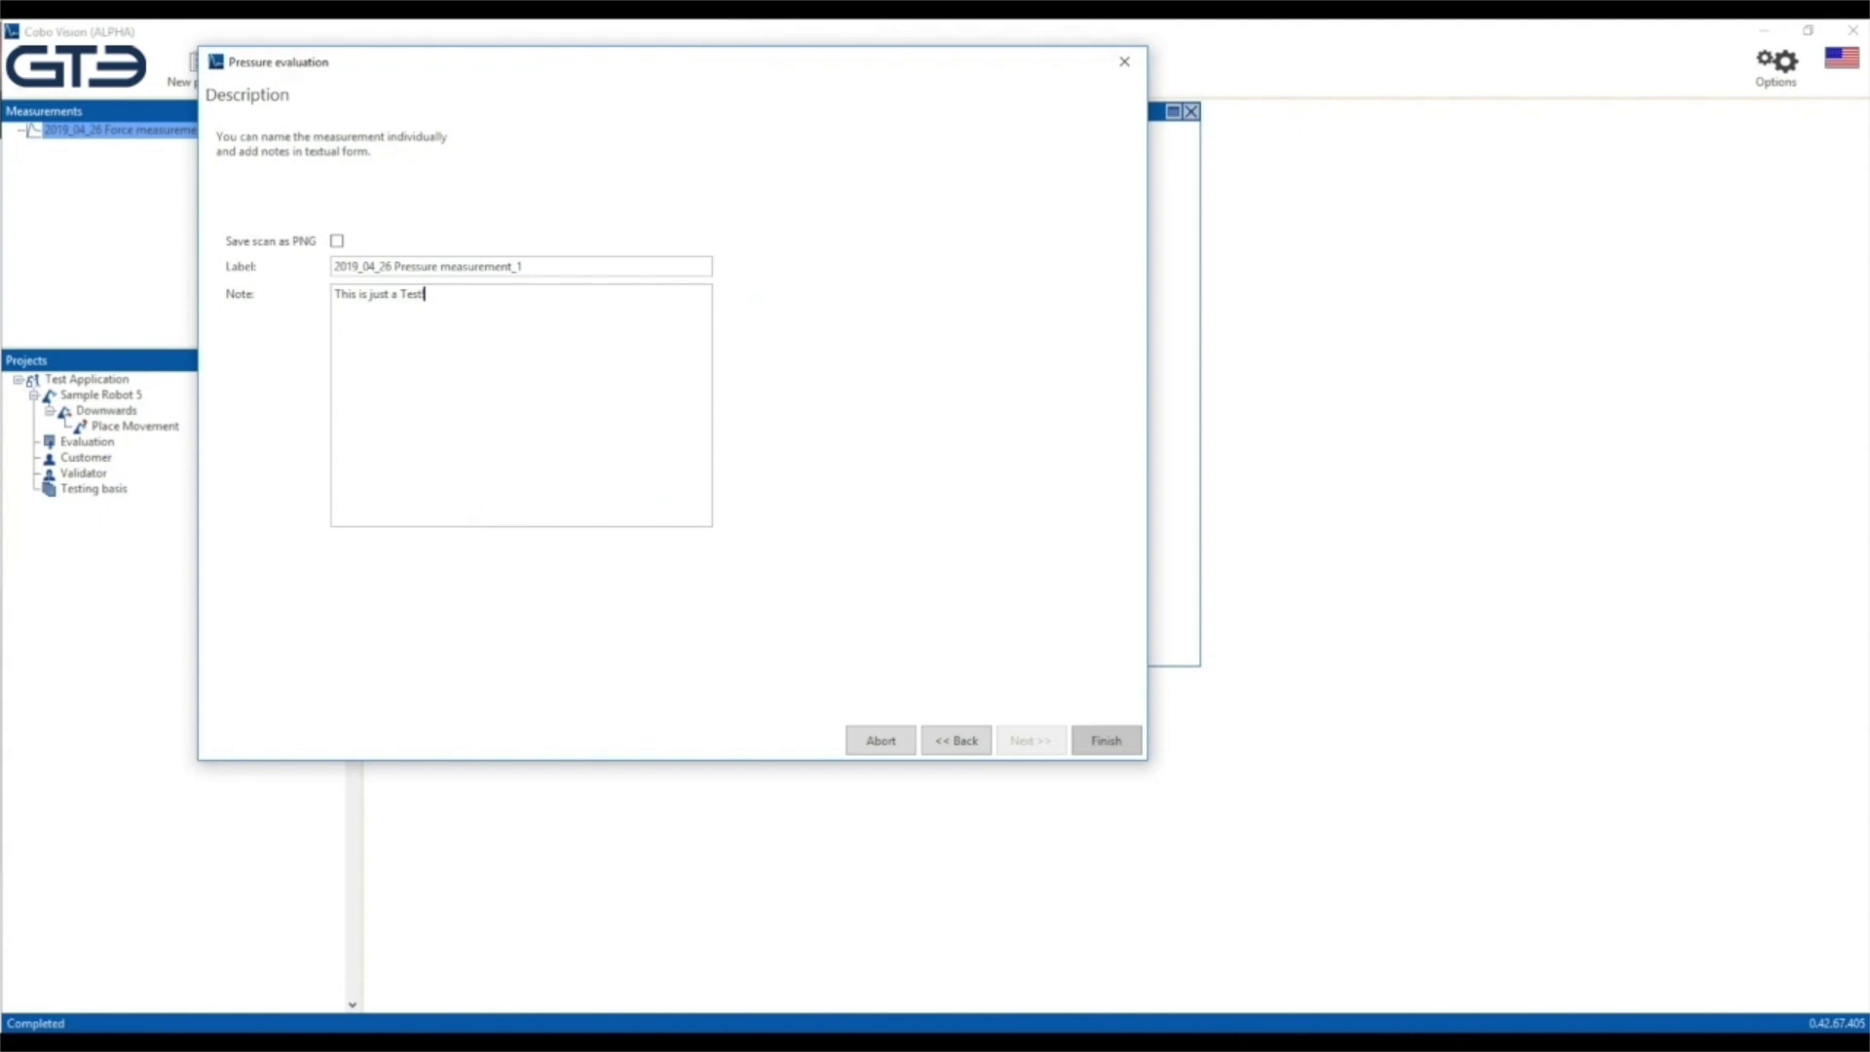
left_click(1106, 741)
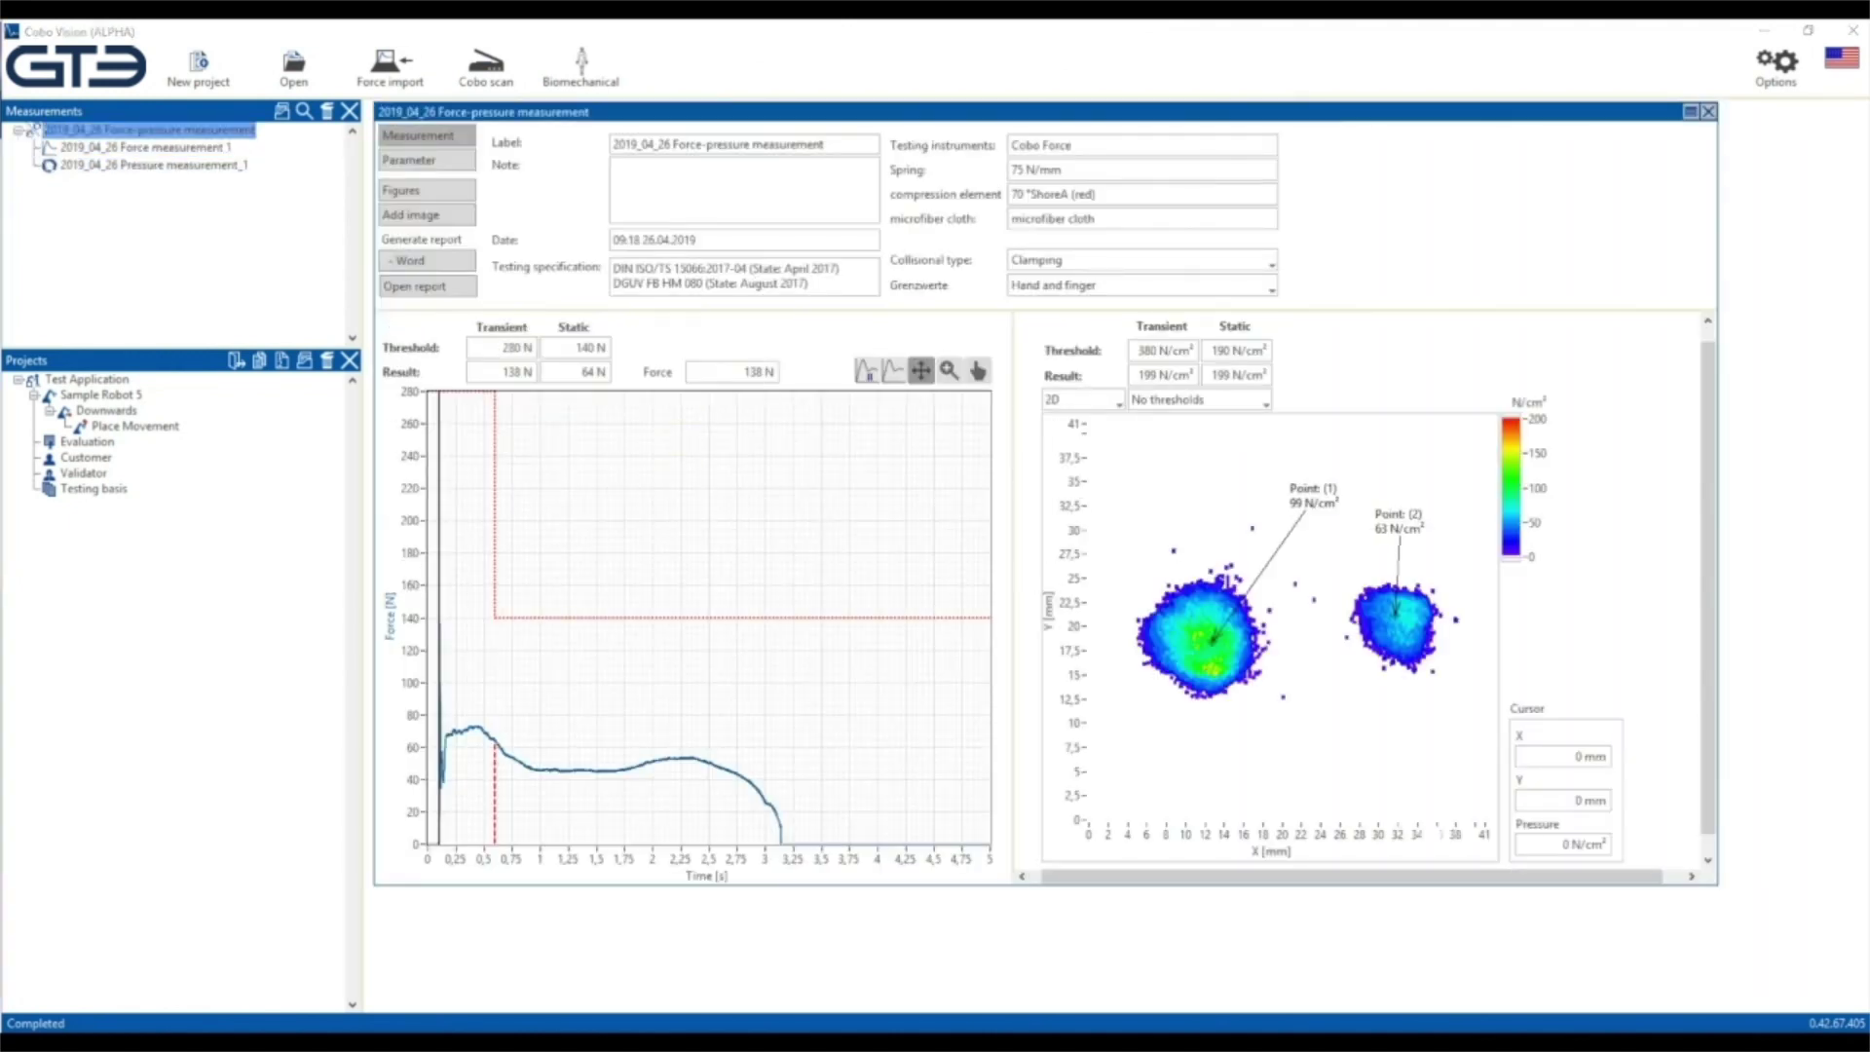
- Show the pressure map as a 3D surface with transient and static threshold planes
left_click(1081, 400)
left_click(1081, 436)
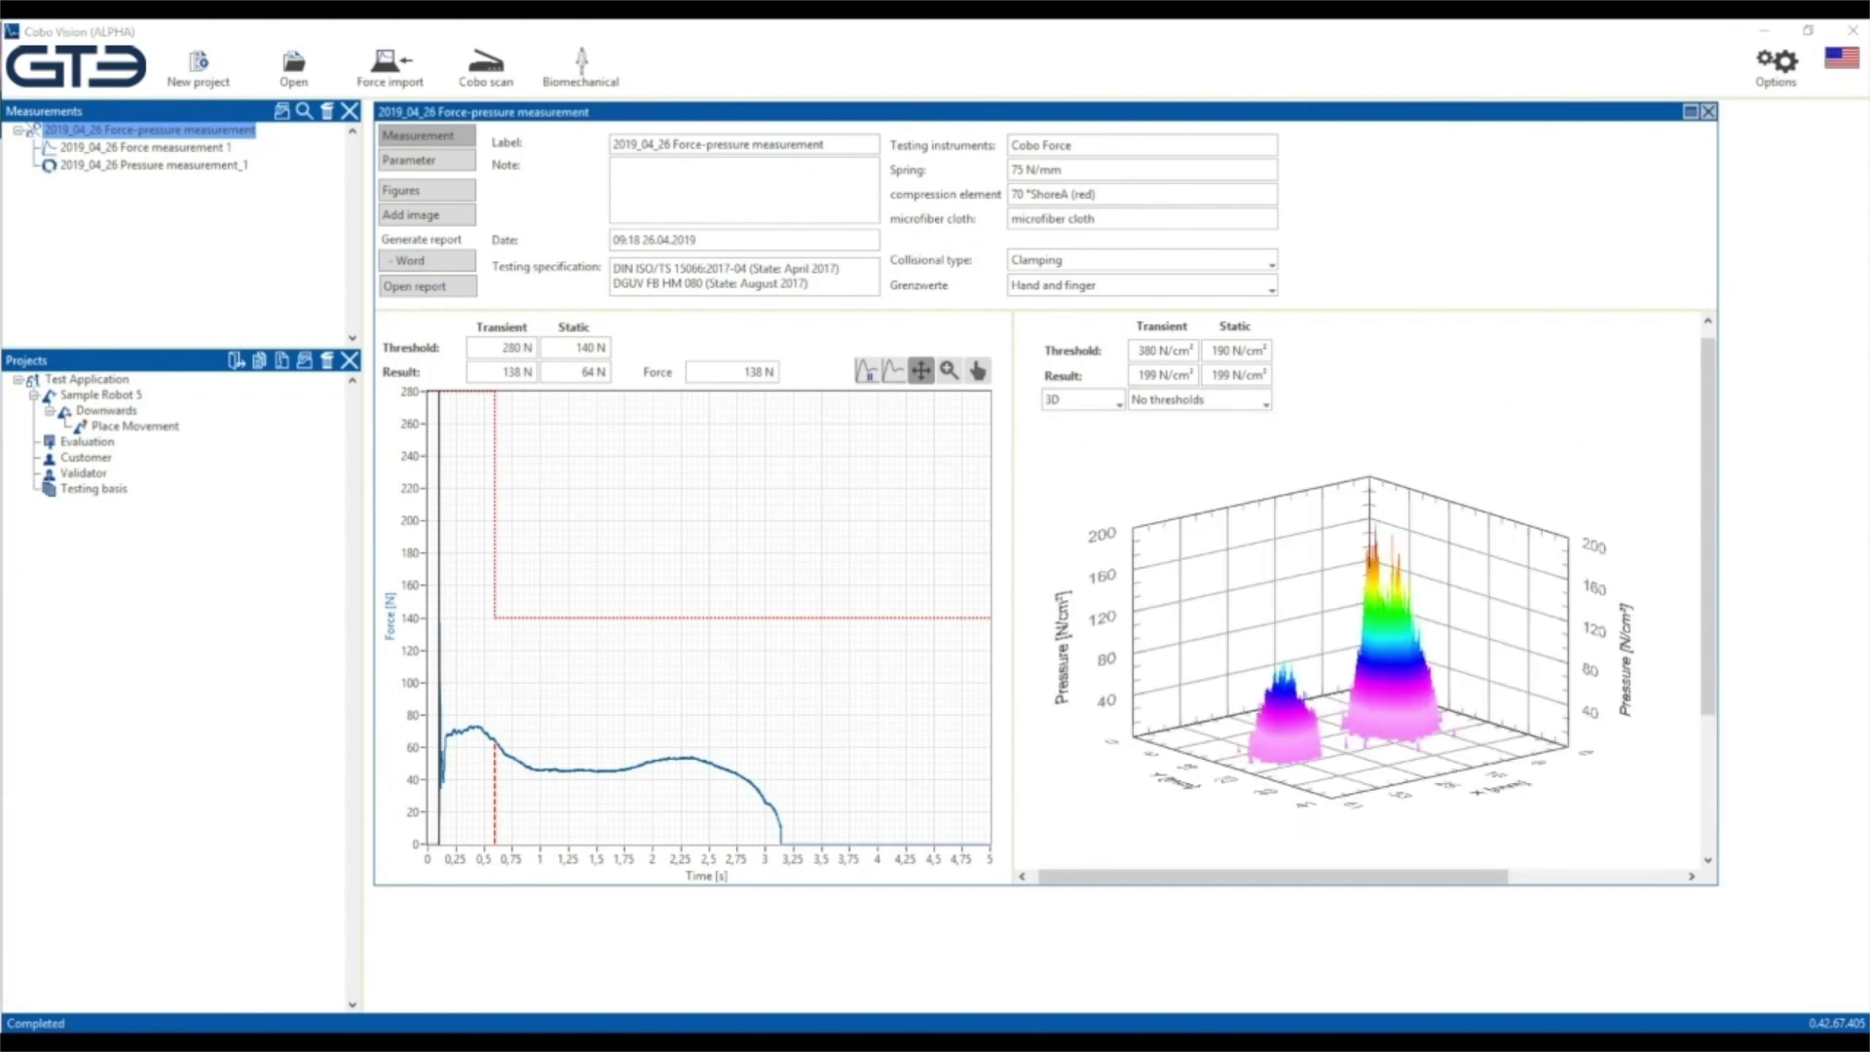
left_click(1197, 399)
left_click(1198, 415)
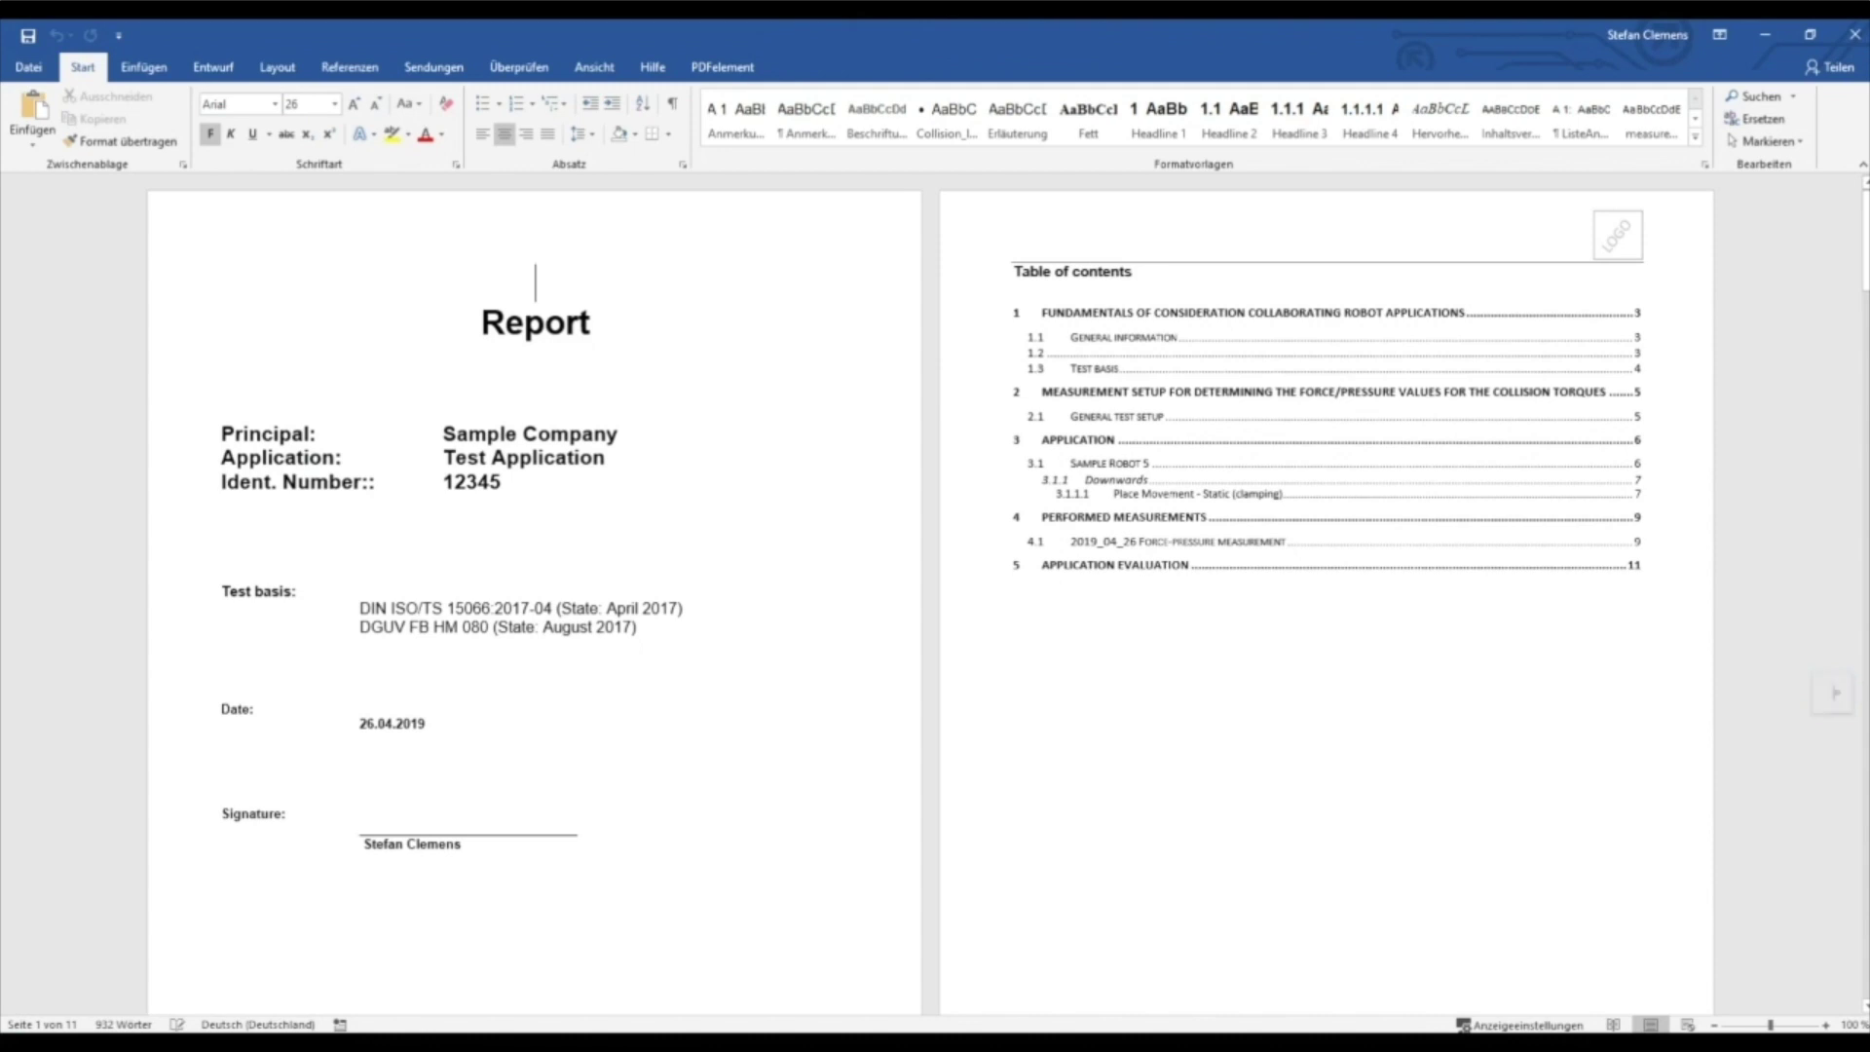
scroll(931, 596, "down", 10)
scroll(931, 596, "down", 5)
scroll(931, 597, "down", 2)
scroll(931, 596, "down", 1)
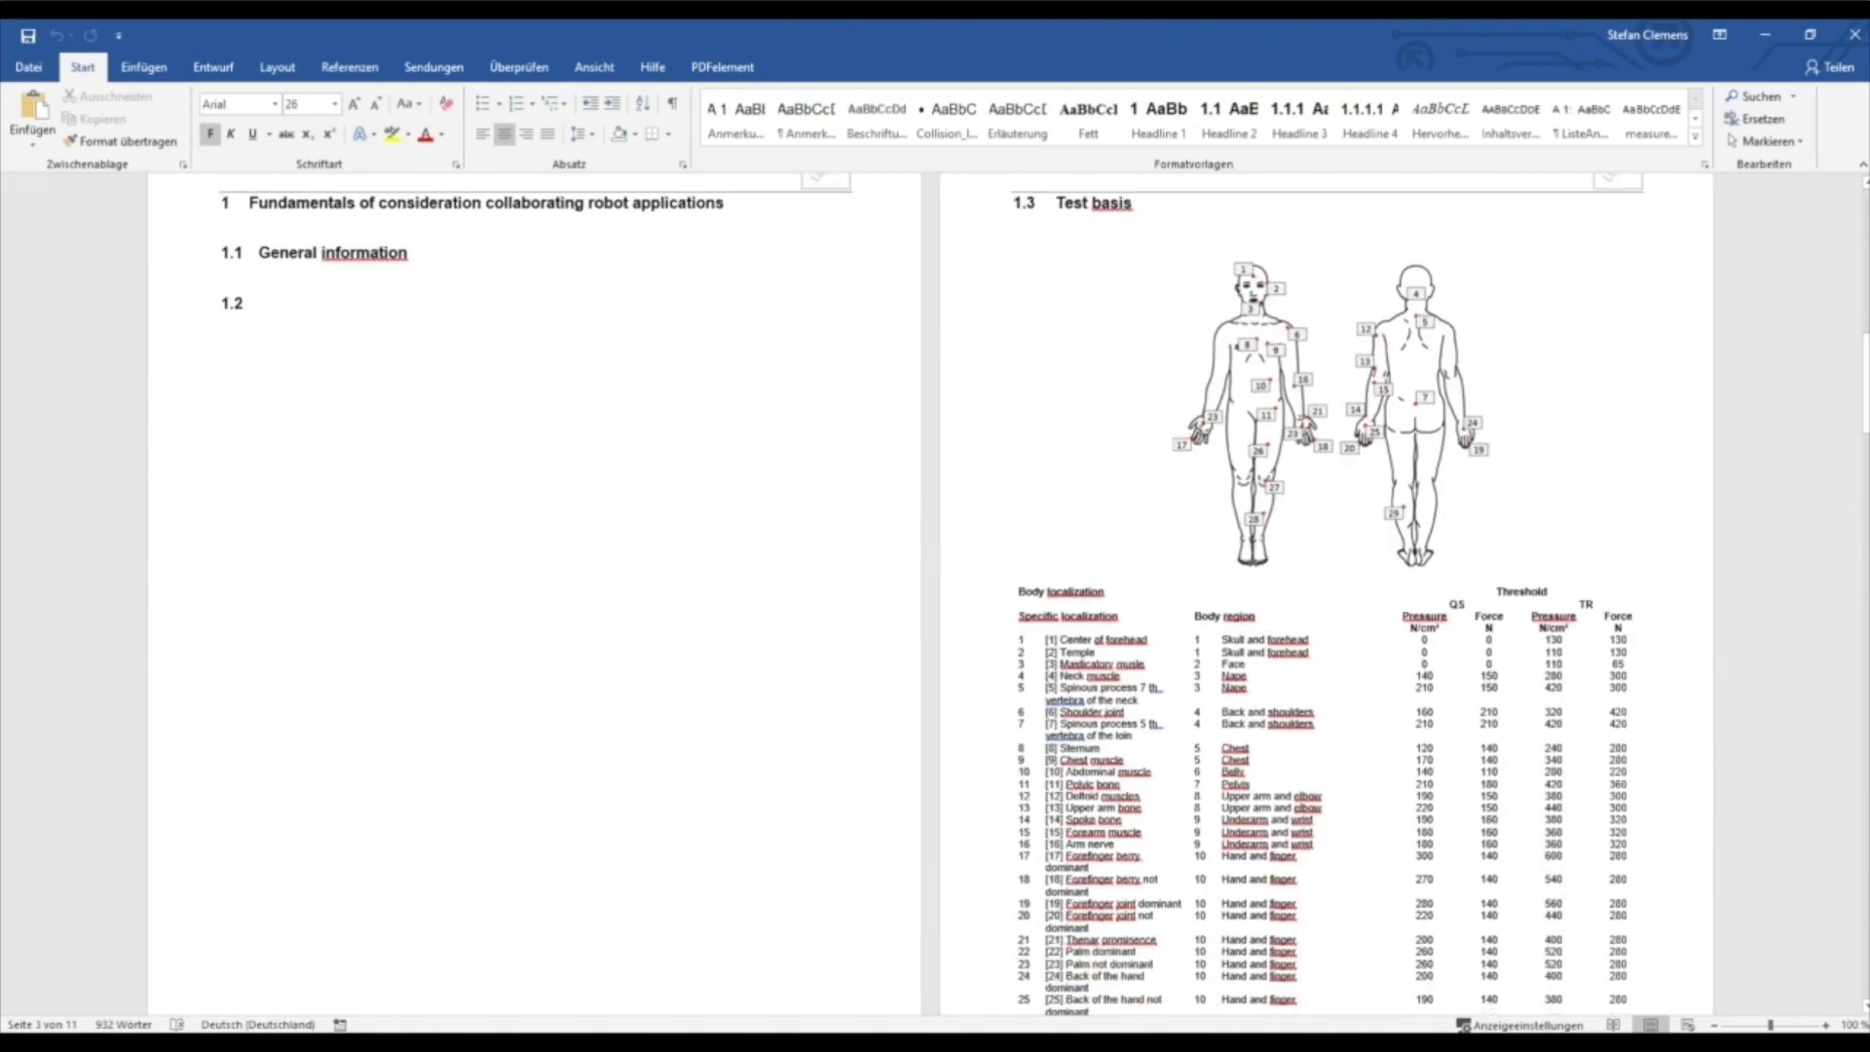
scroll(931, 597, "down", 10)
scroll(931, 596, "down", 2)
scroll(931, 596, "down", 8)
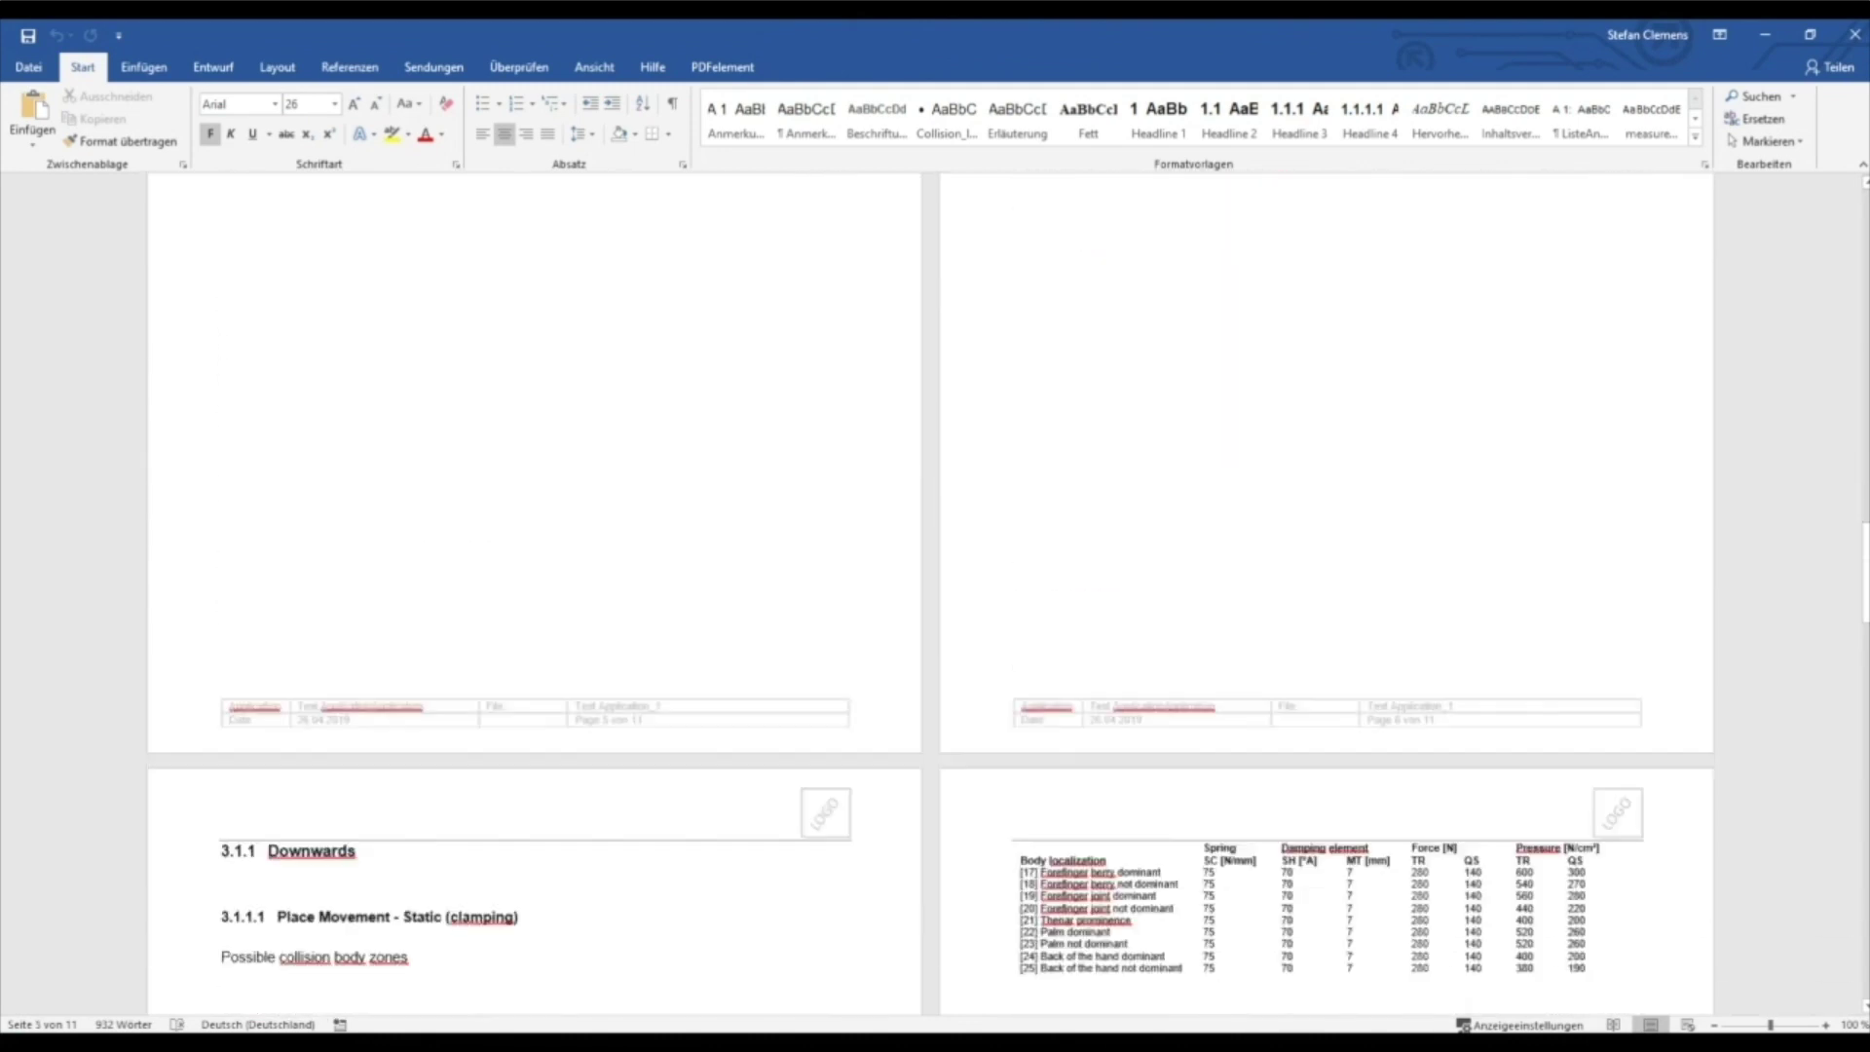
scroll(930, 597, "down", 8)
scroll(929, 596, "down", 1)
scroll(930, 596, "down", 1)
scroll(930, 597, "down", 12)
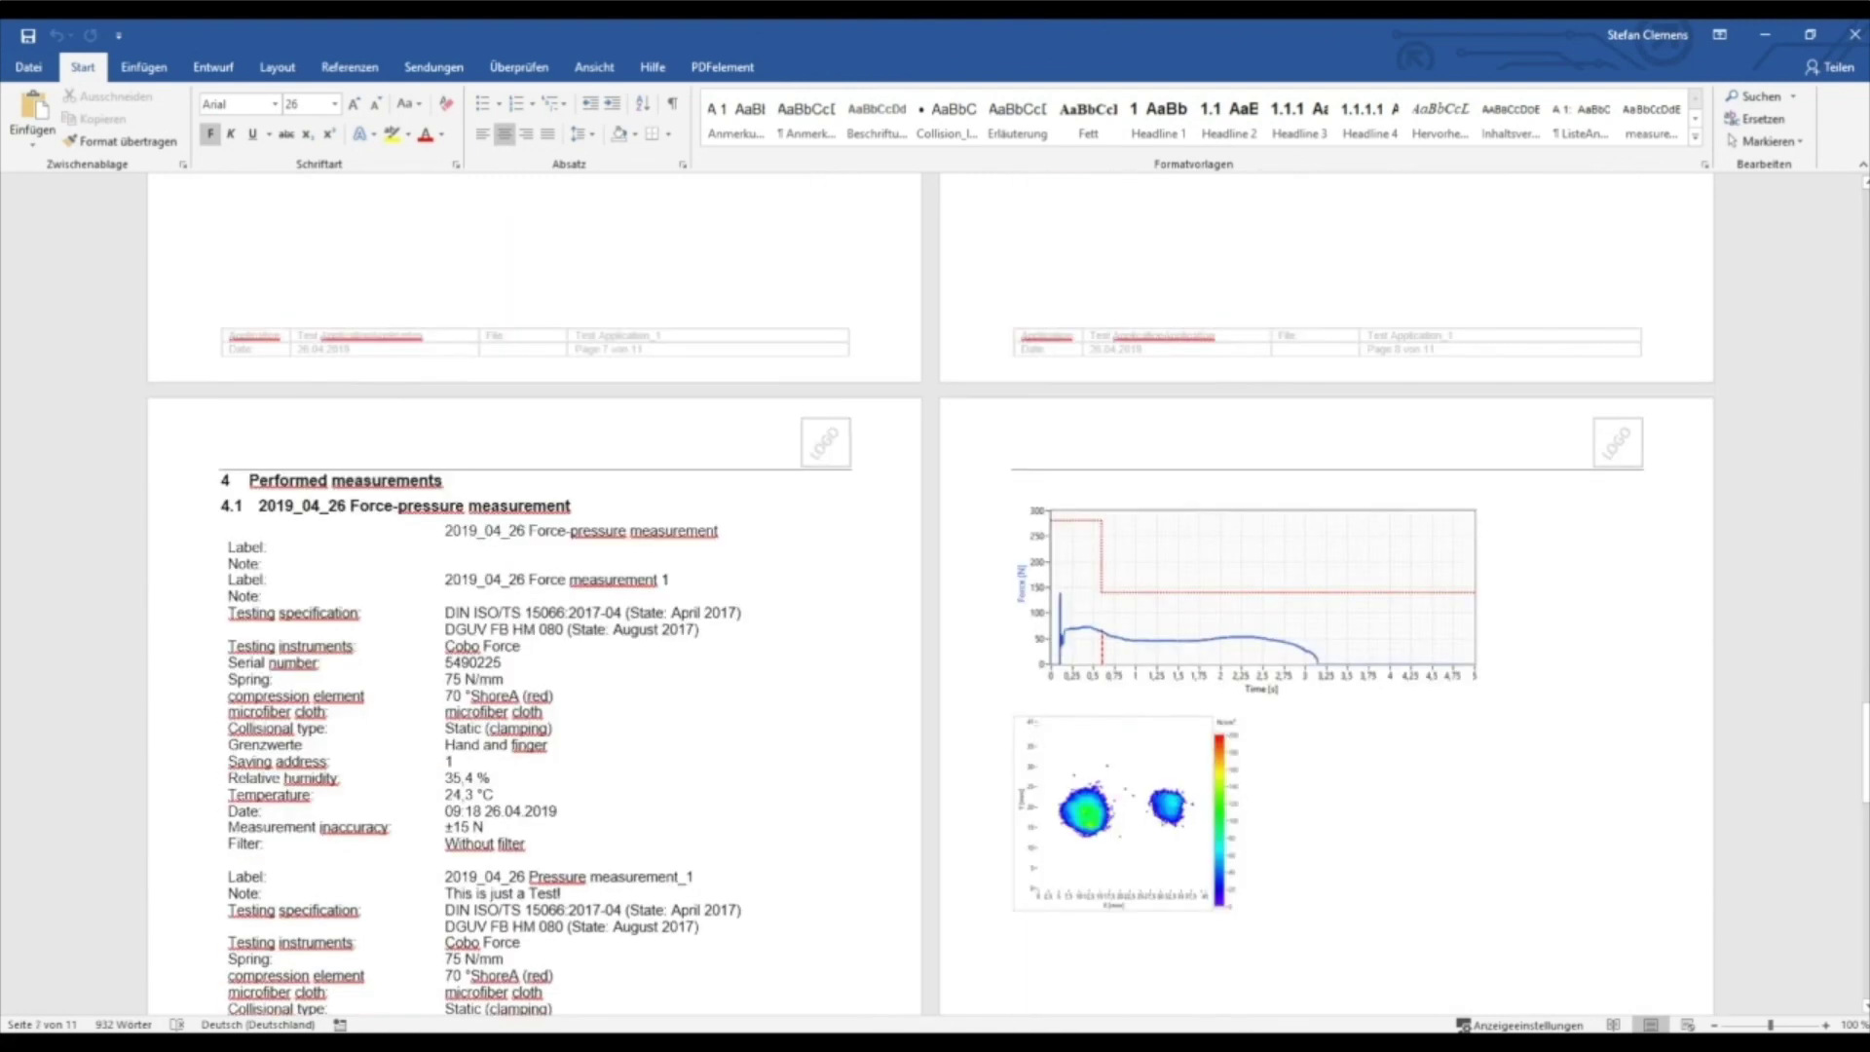